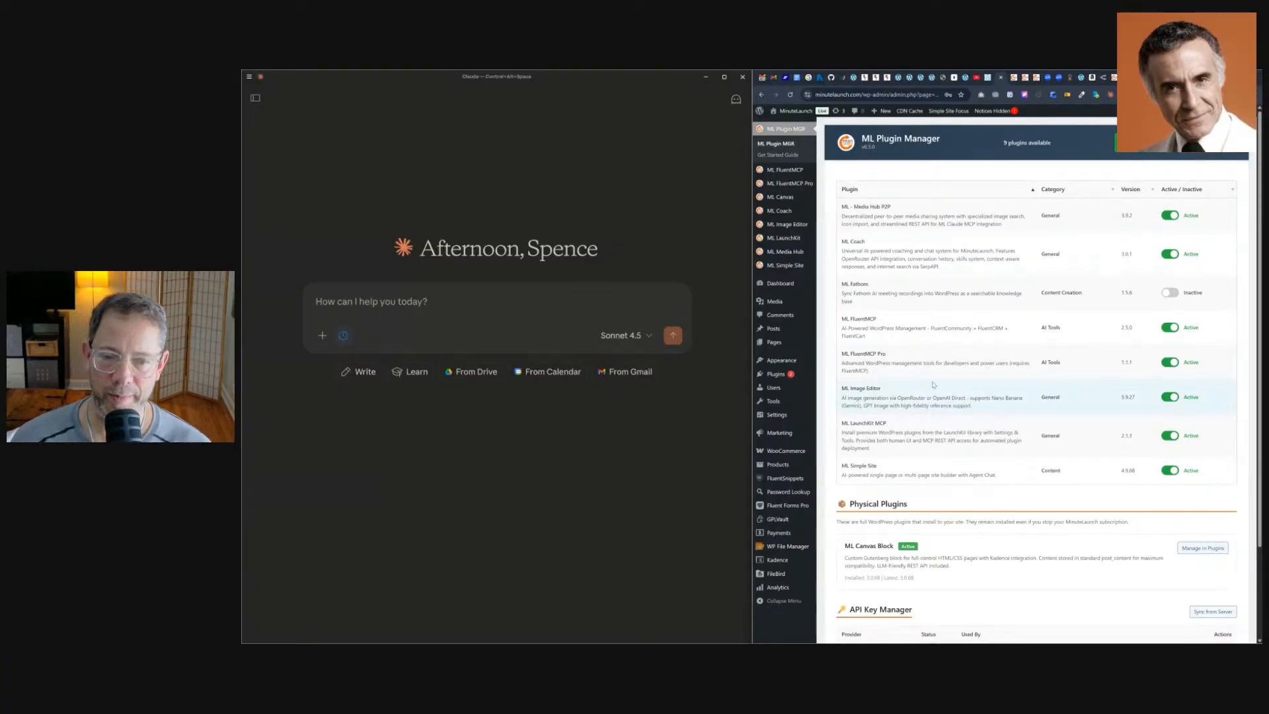
Open the ML FluentMCP Setup & Install page in the WordPress admin.
drag(750, 255, 696, 255)
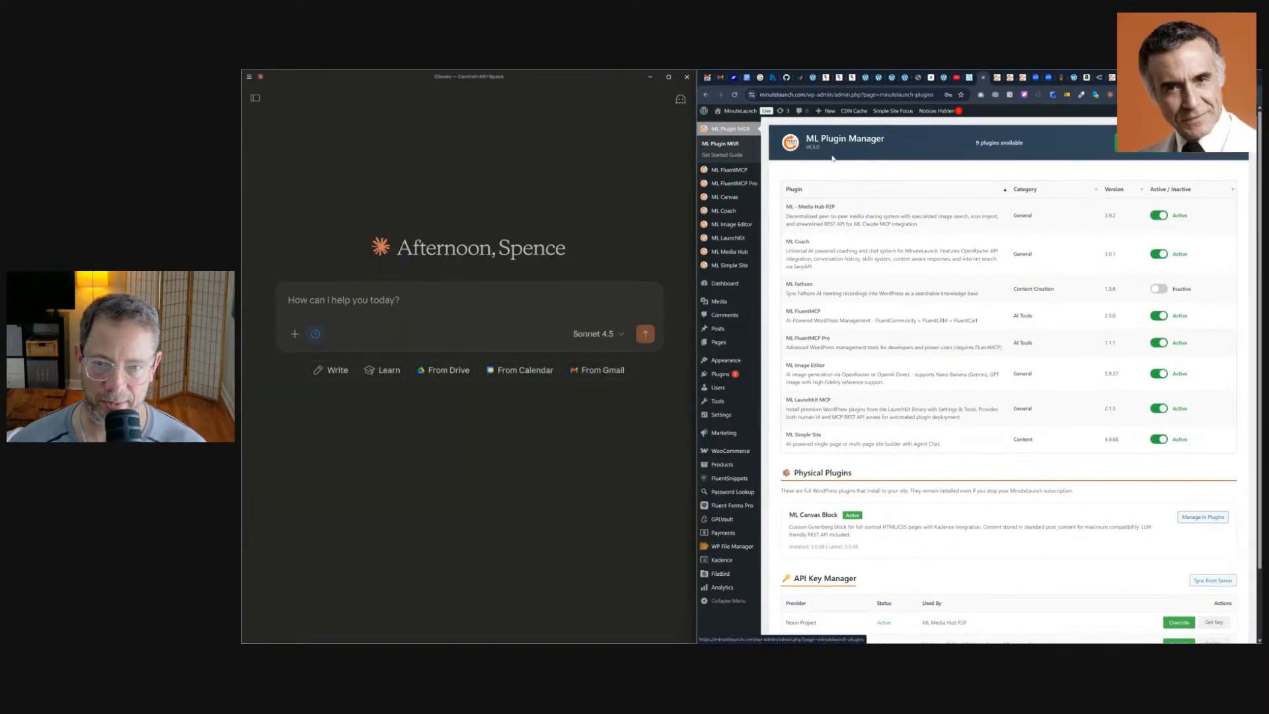
mouse_move(724, 173)
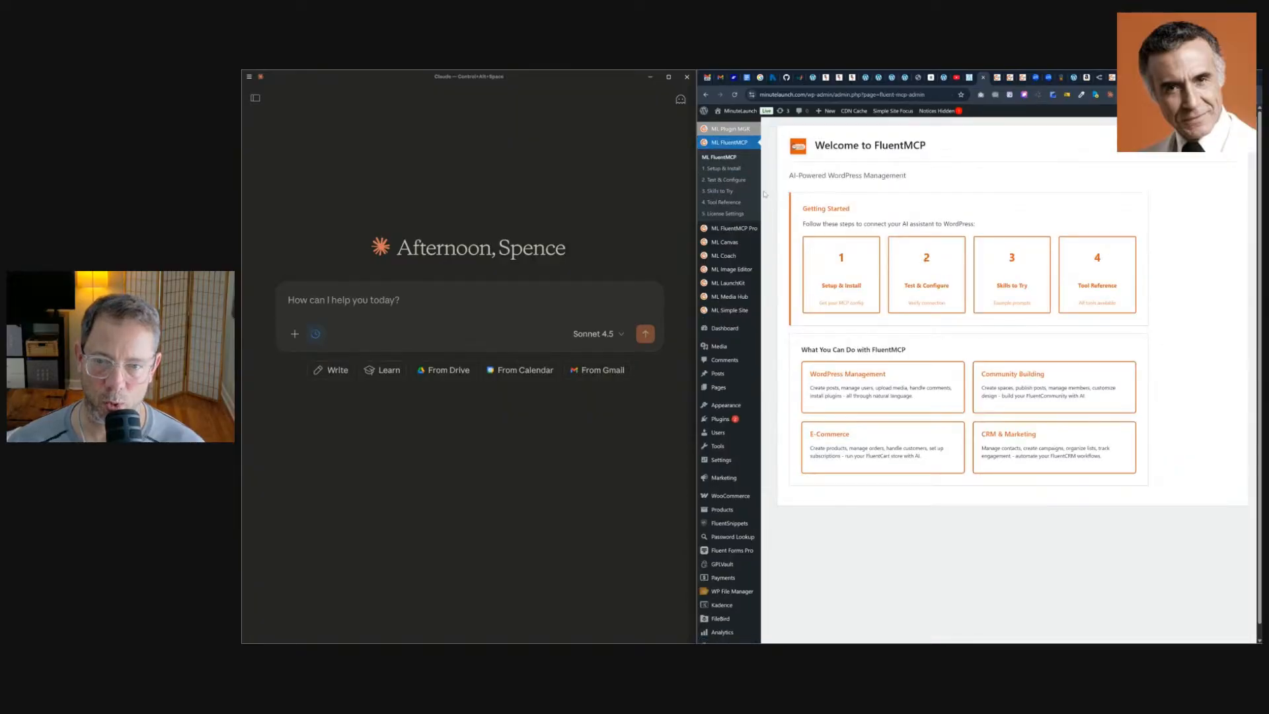
click(840, 265)
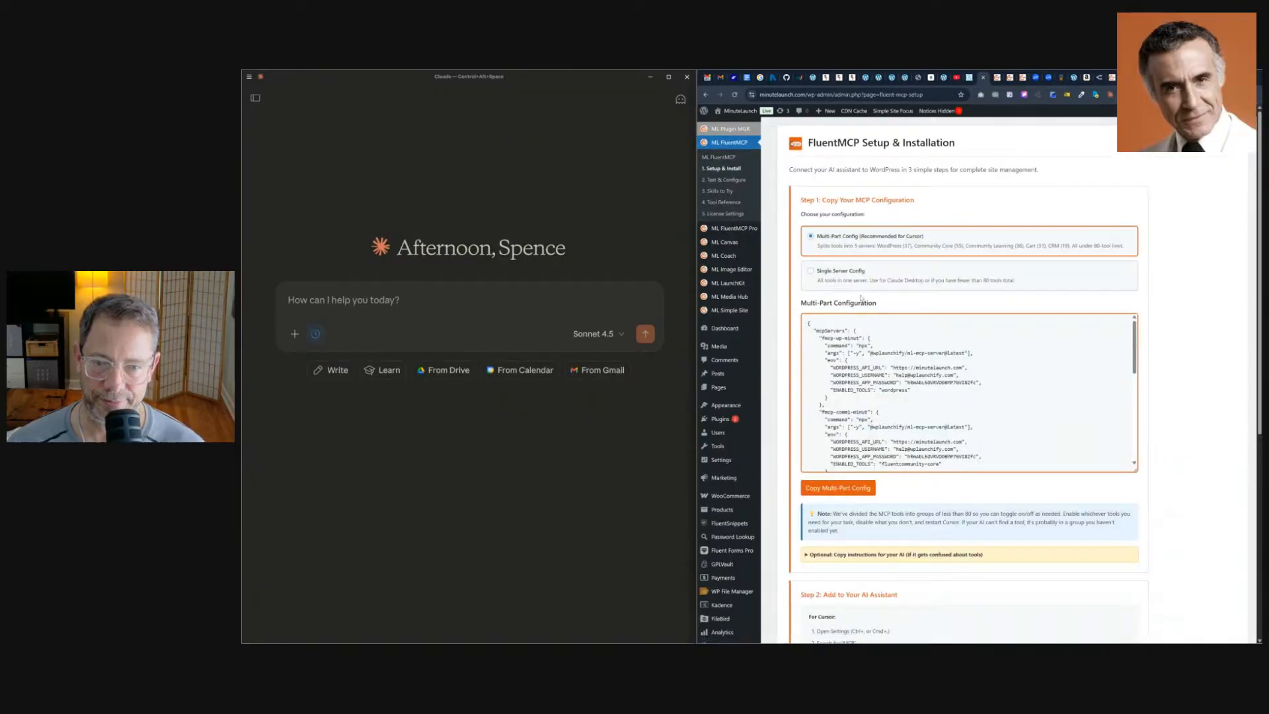
Copy the Multi-Part Config JSON for the MCP servers.
scroll(860, 298, down, 2)
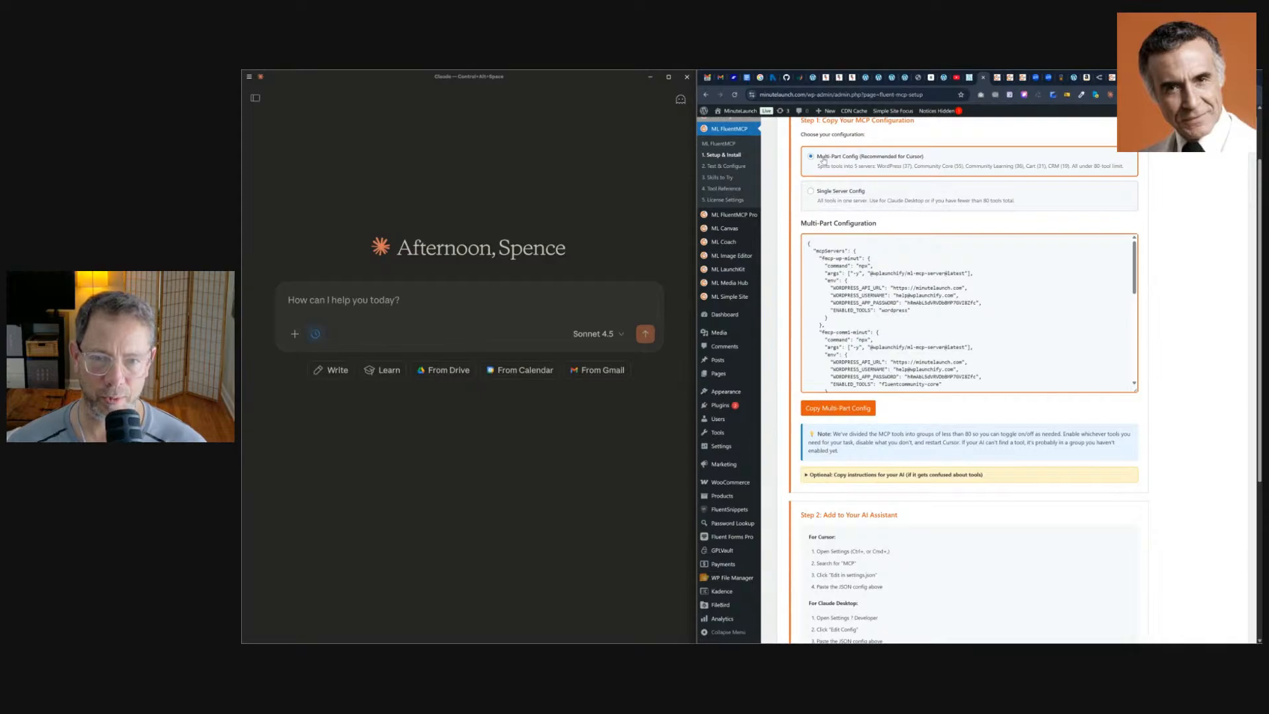
click(833, 197)
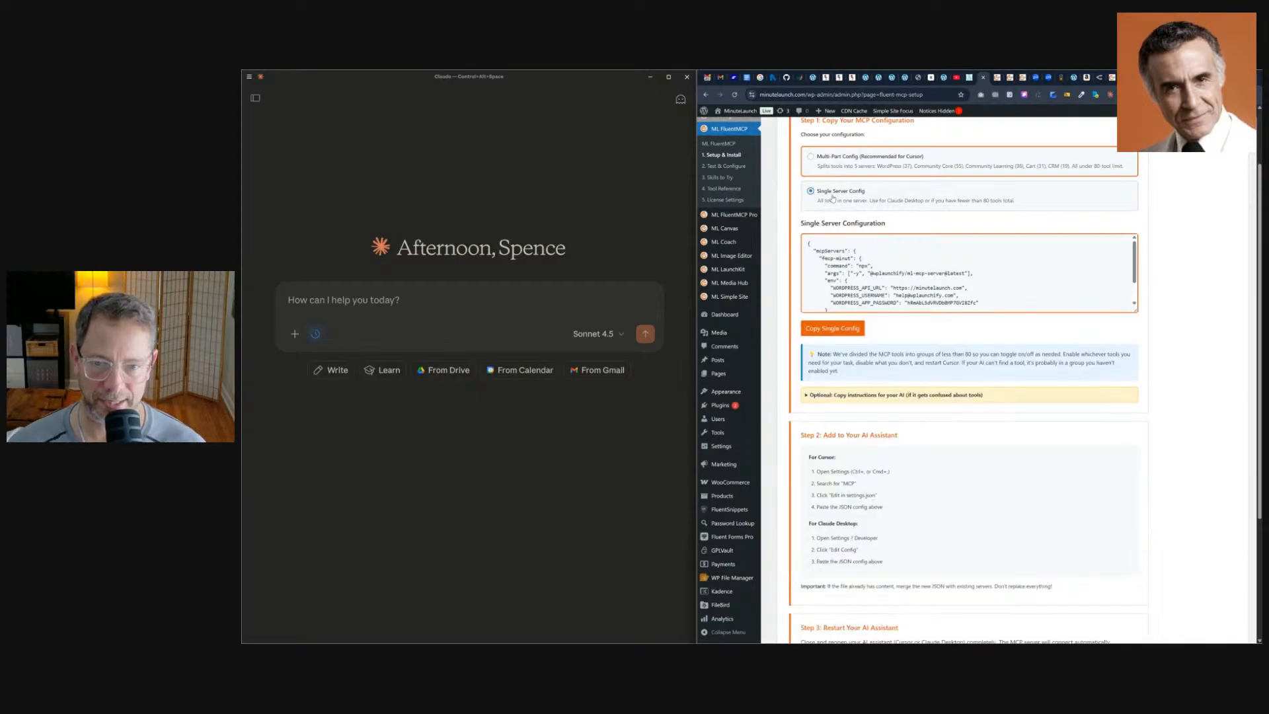
click(853, 160)
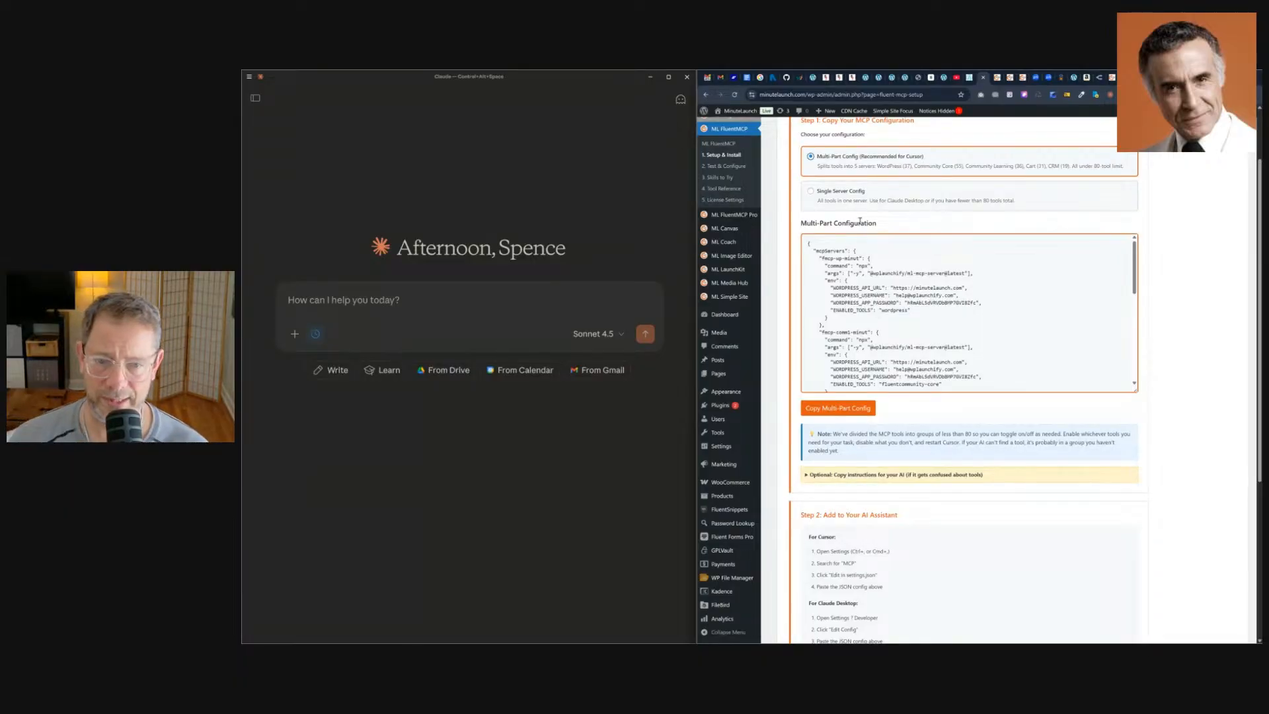
click(850, 409)
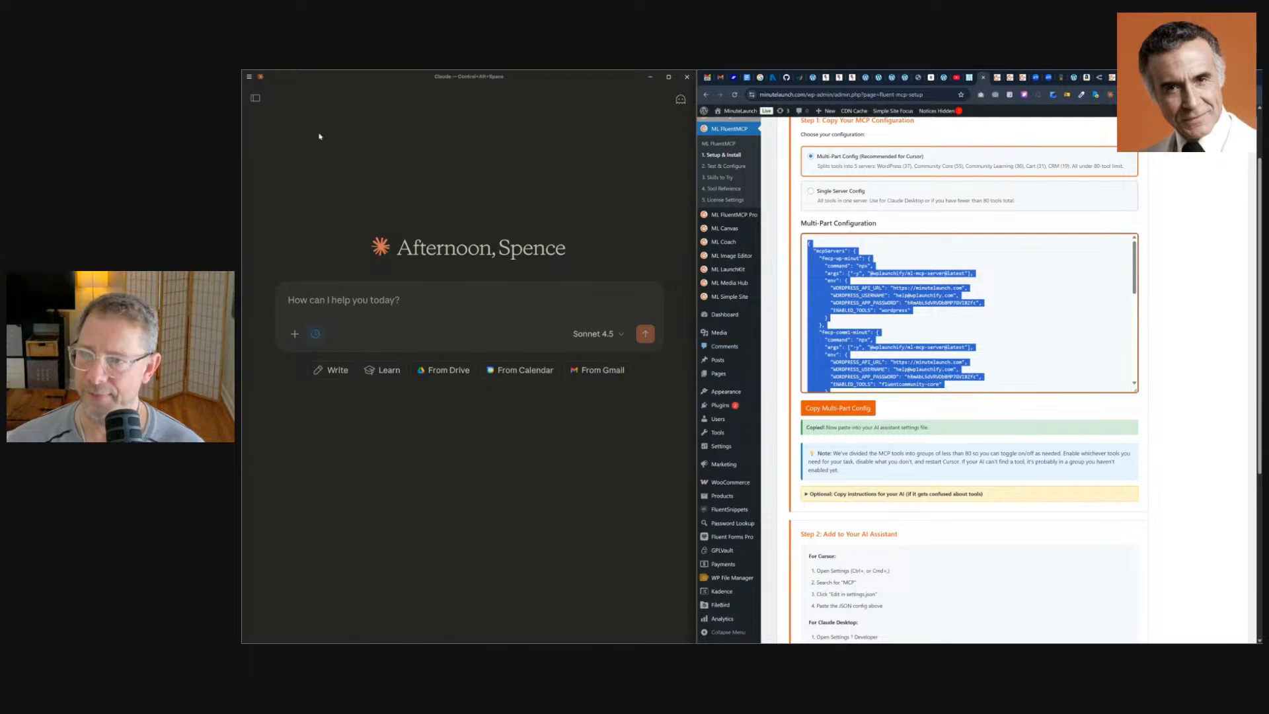
In Claude Desktop, open Settings, go to Developer and open the config file location with Edit Config.
click(253, 78)
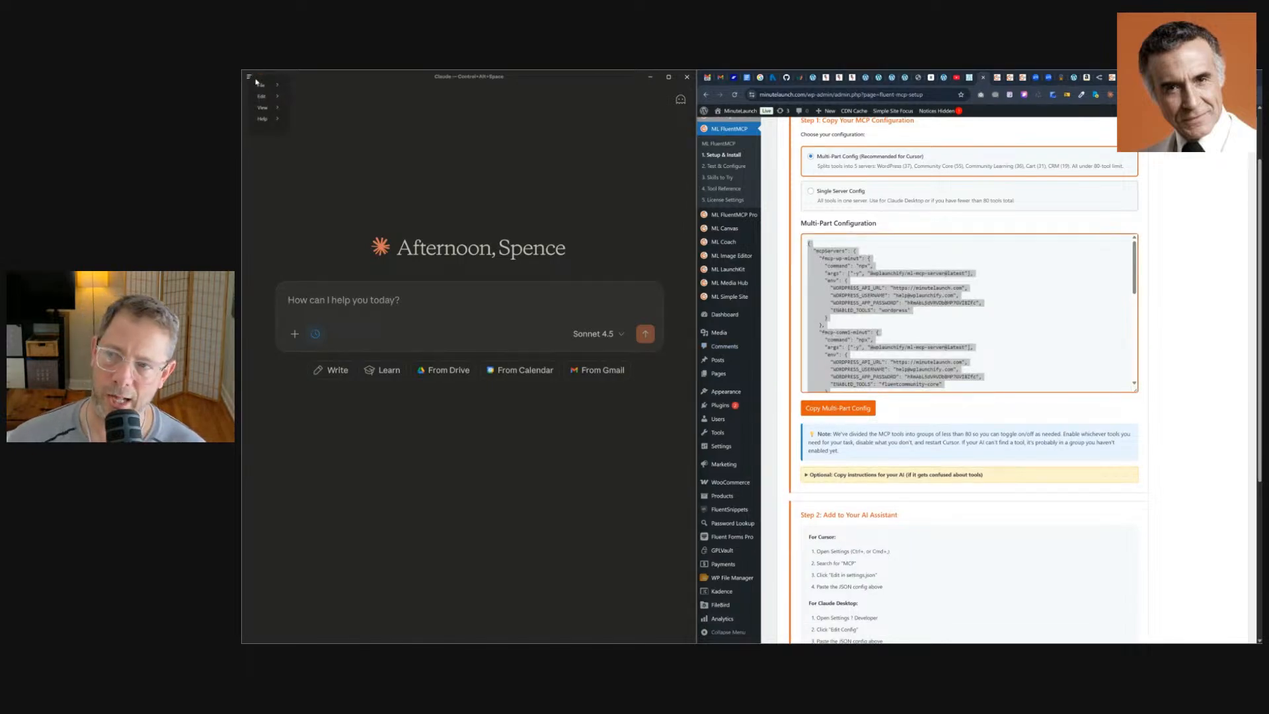
mouse_move(276, 87)
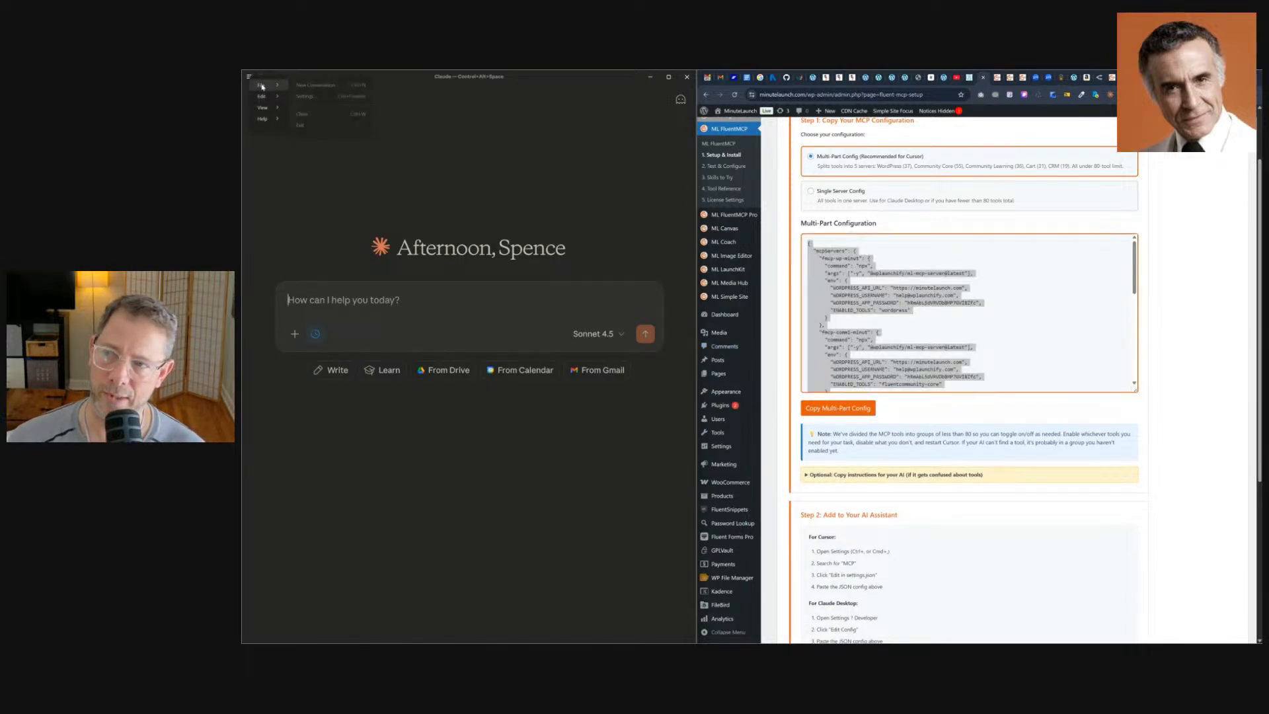
click(305, 96)
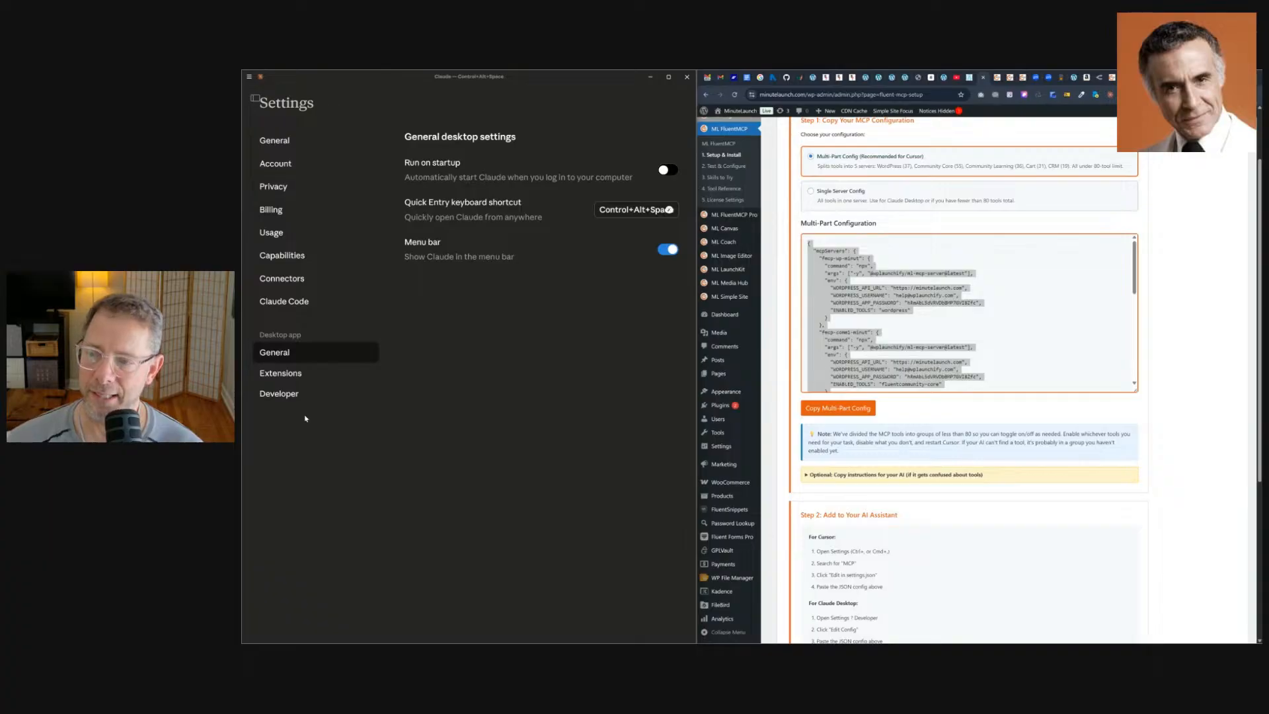
click(288, 395)
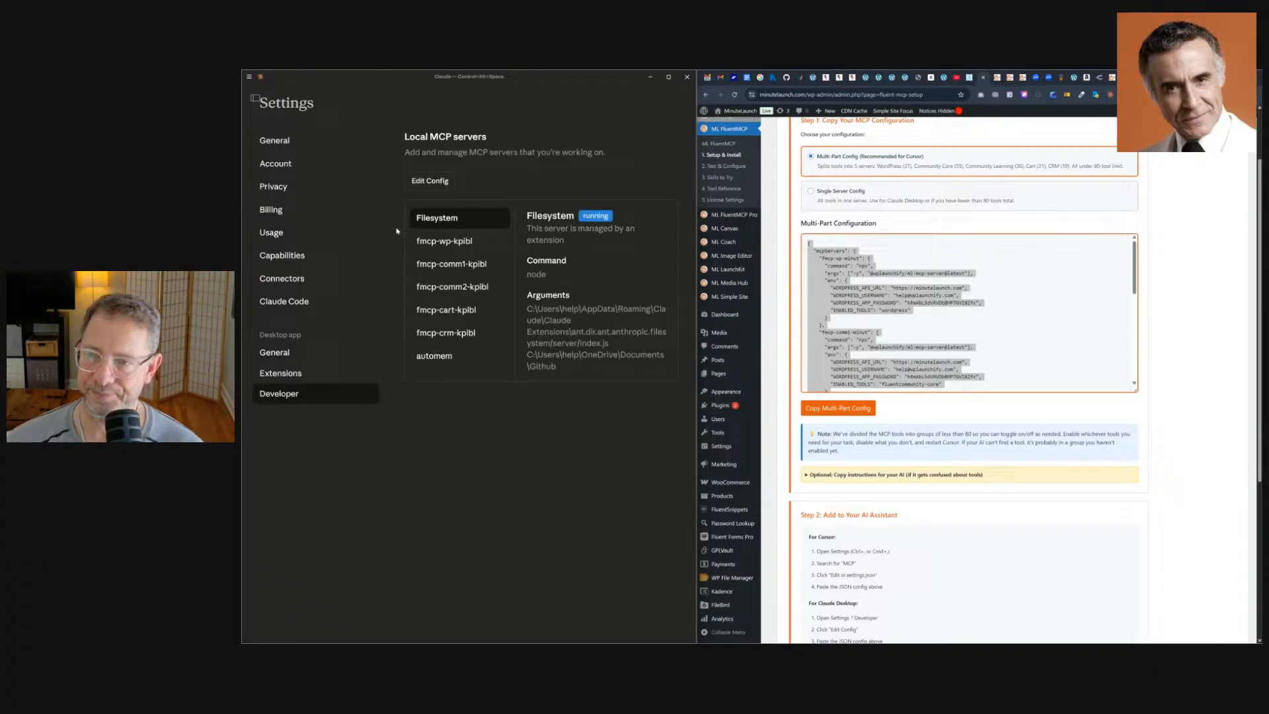
click(453, 180)
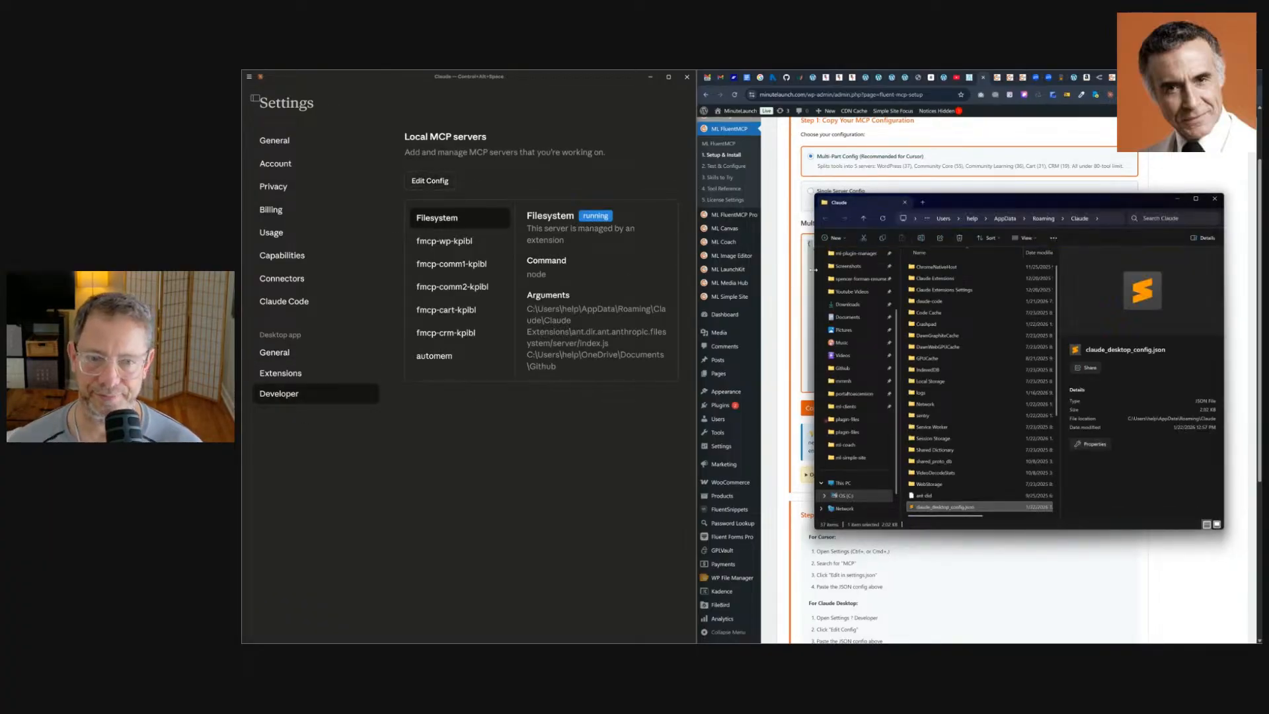
Open claude_desktop_config.json in the text editor.
drag(973, 199, 527, 165)
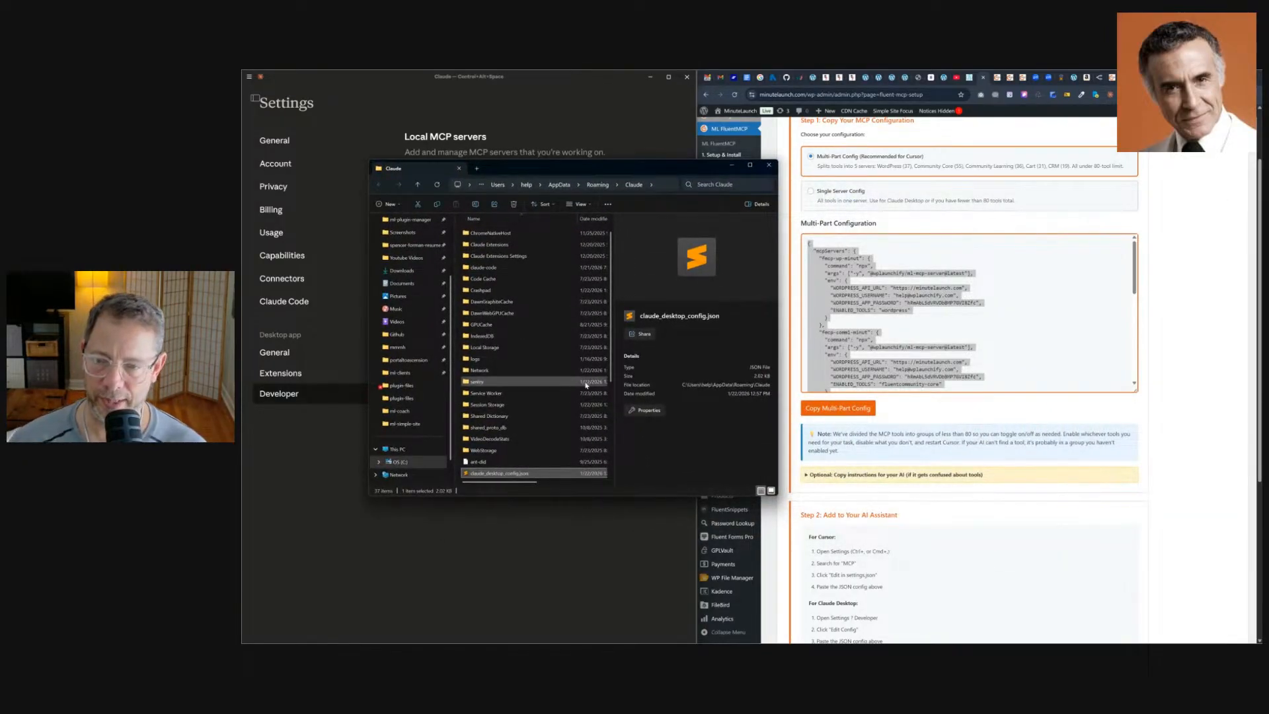
scroll(508, 456, down, 2)
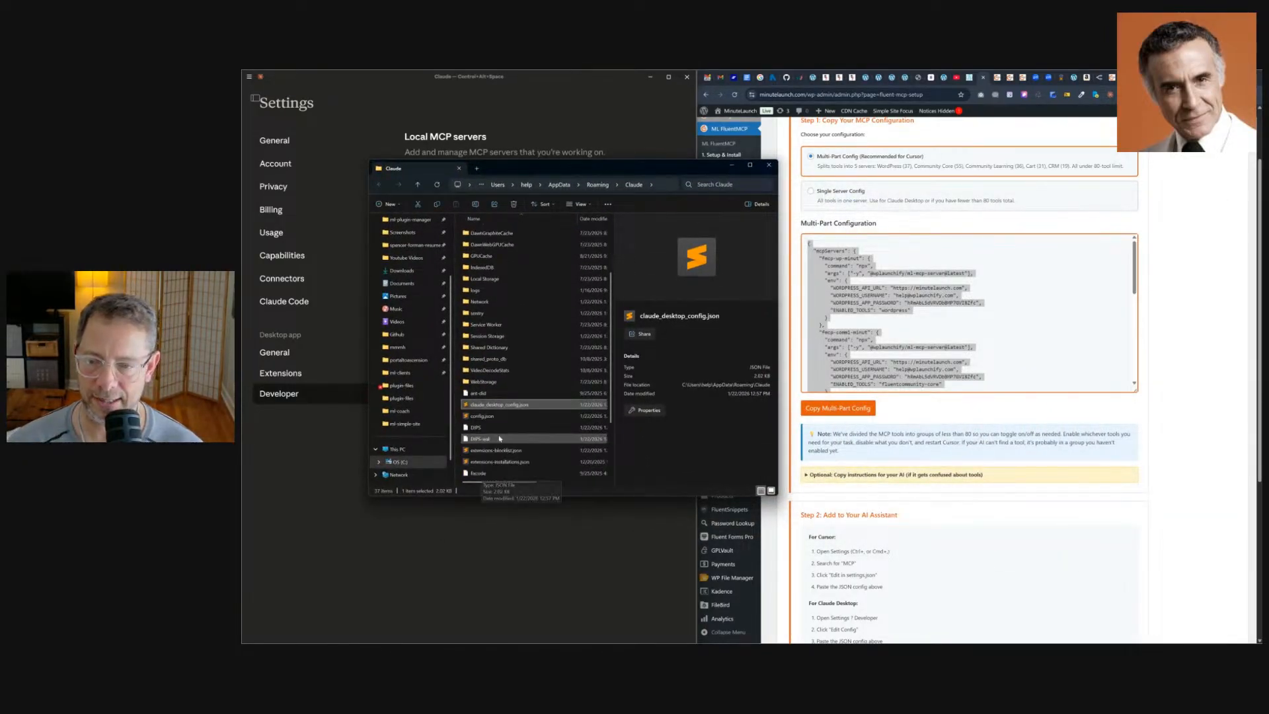
double_click(499, 405)
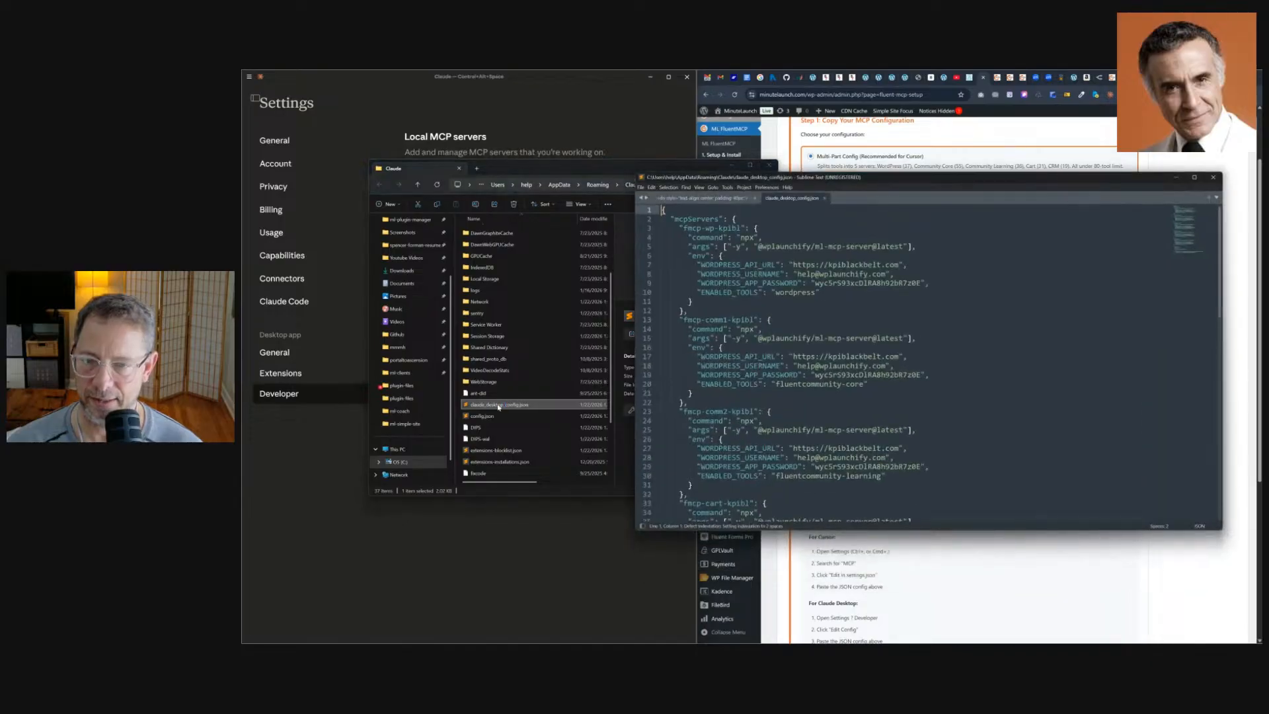
click(741, 164)
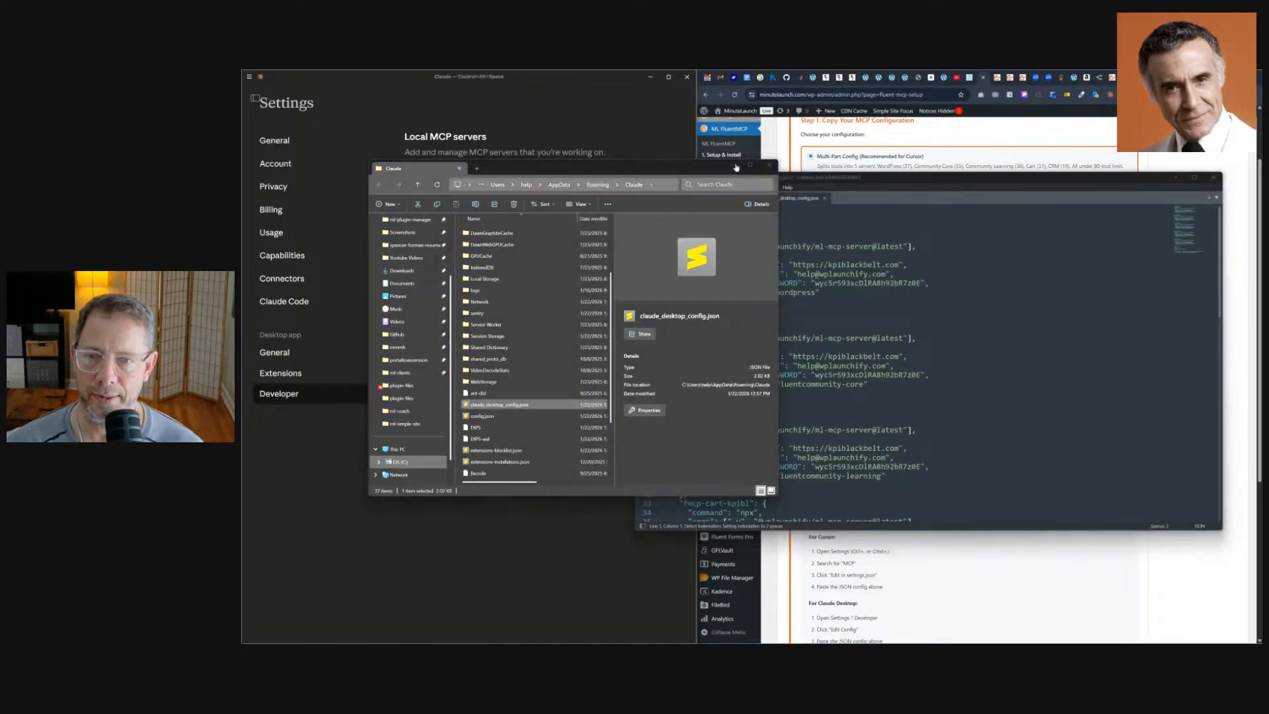
drag(773, 180, 670, 167)
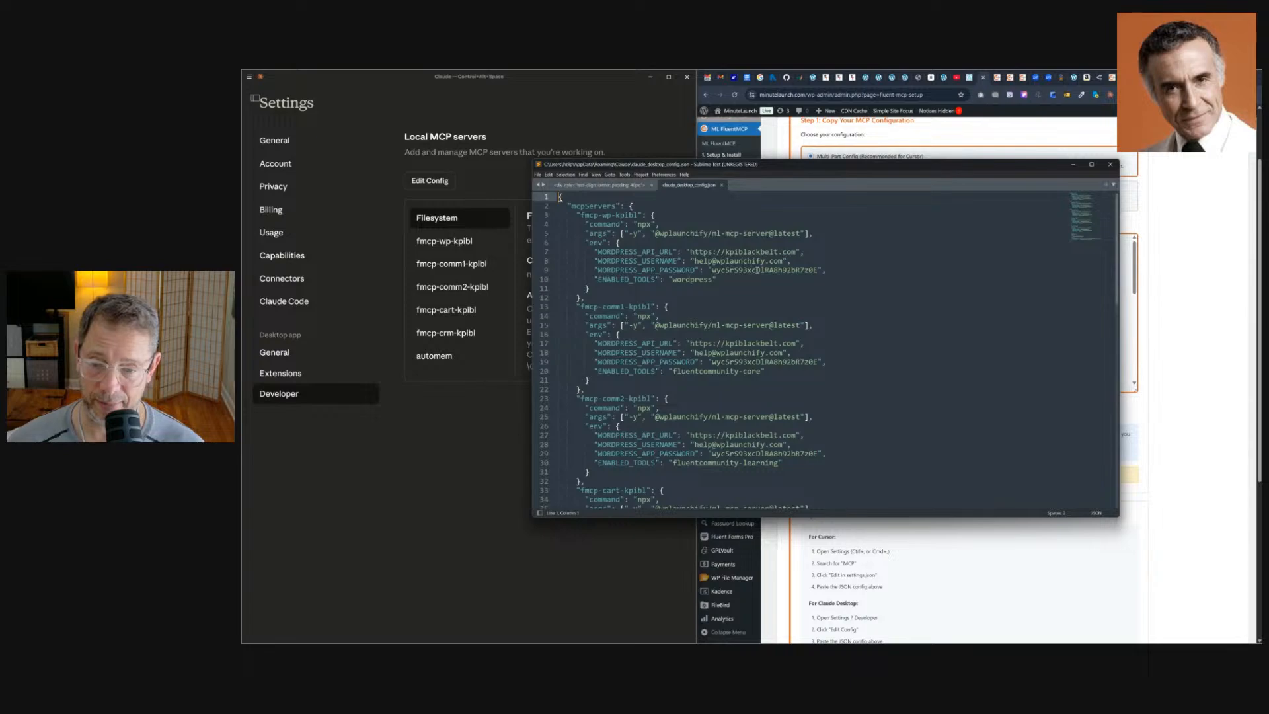
scroll(757, 269, down, 20)
scroll(619, 355, up, 8)
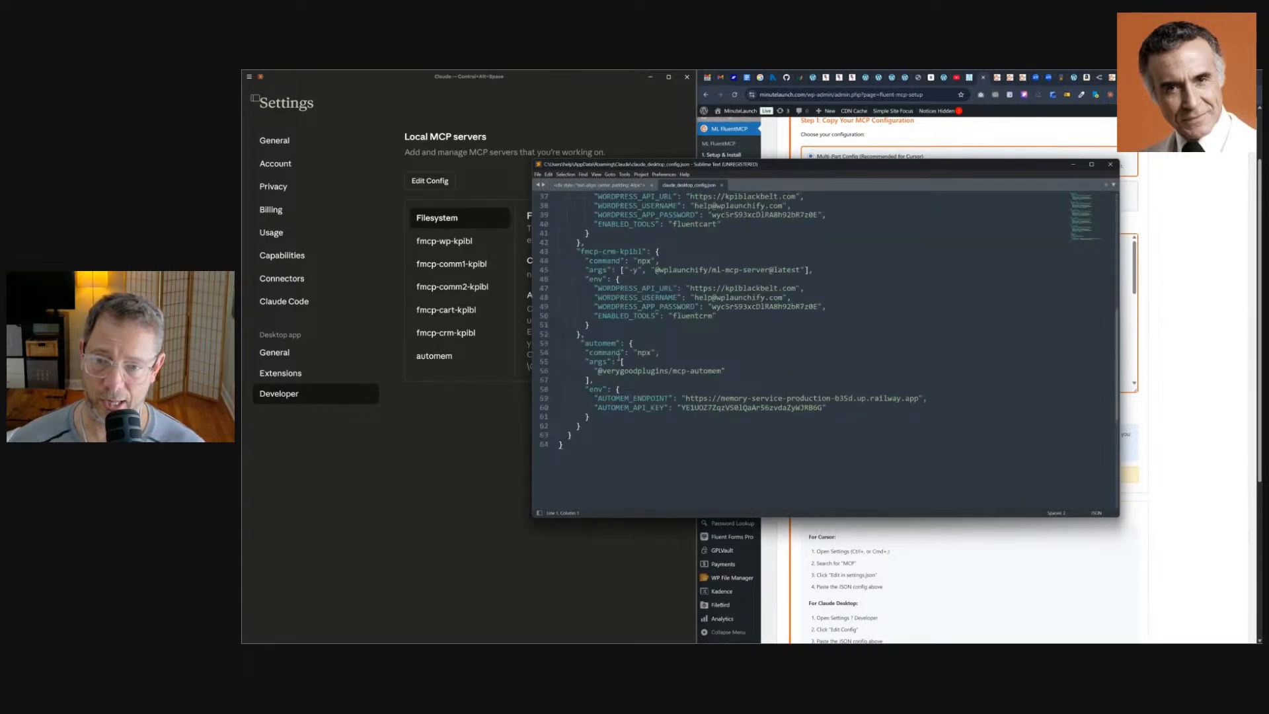
key(ctrl+a)
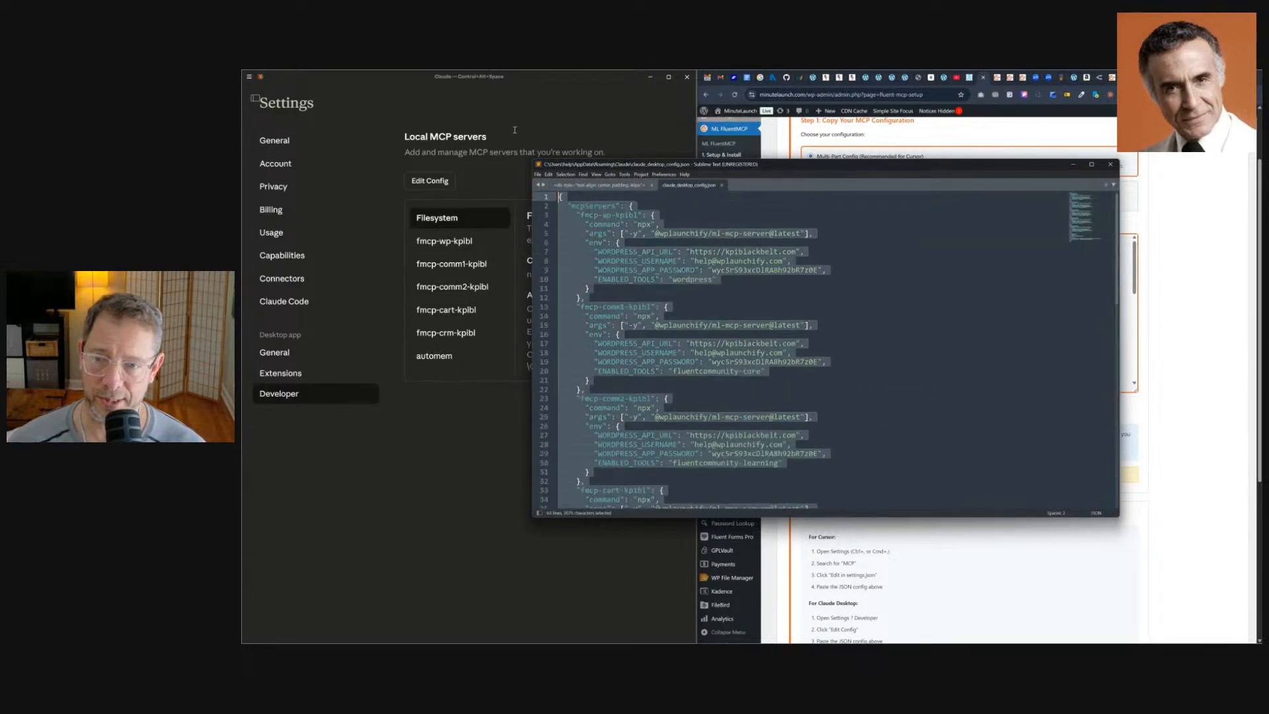
key(ctrl+v)
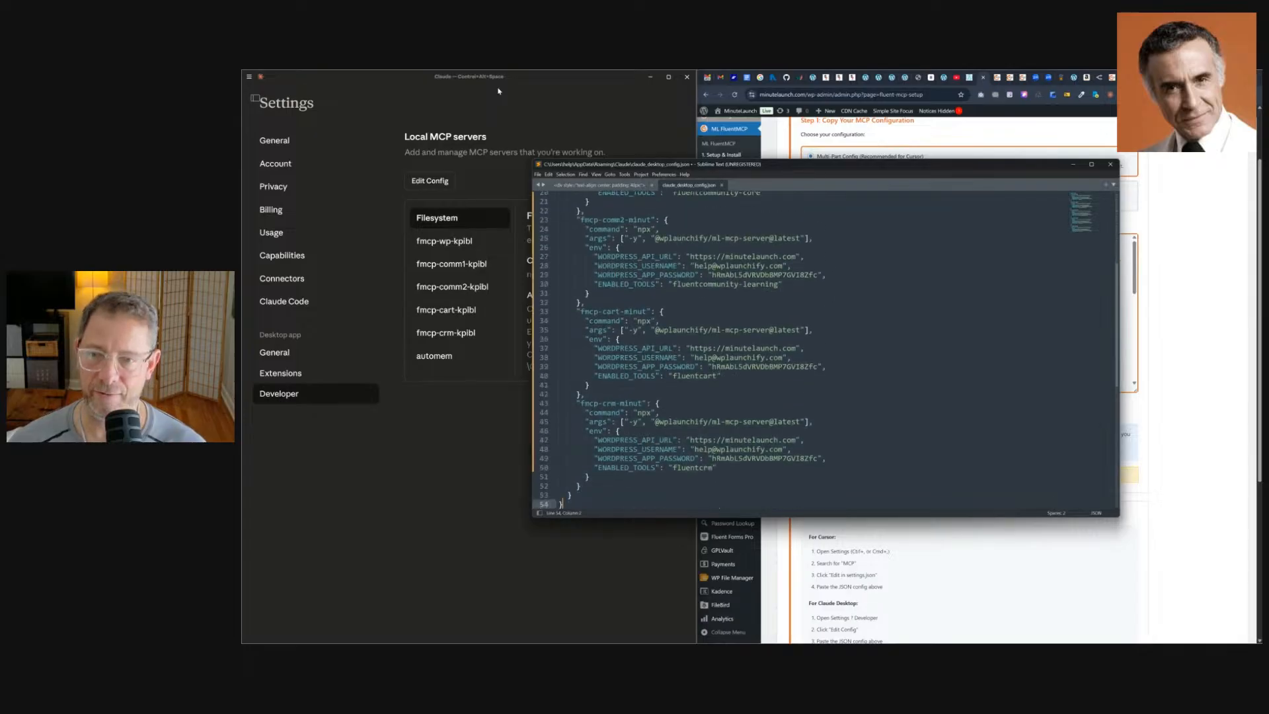
scroll(732, 289, up, 7)
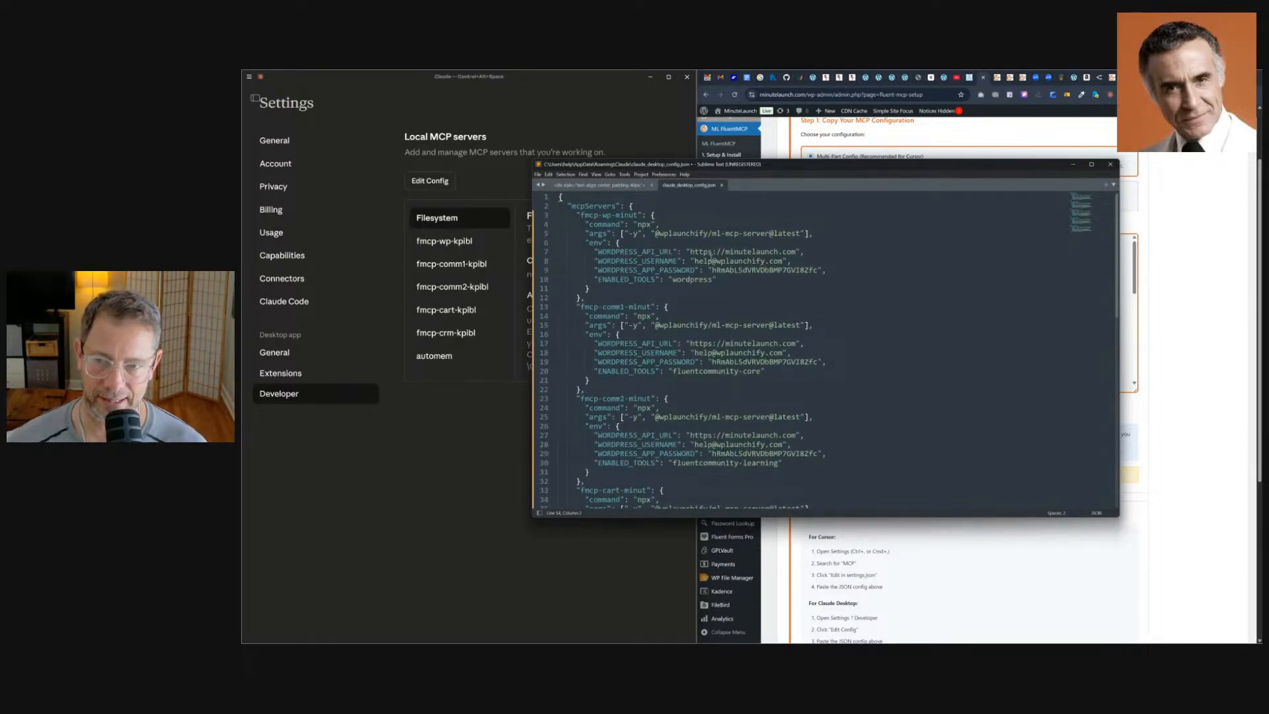
click(538, 175)
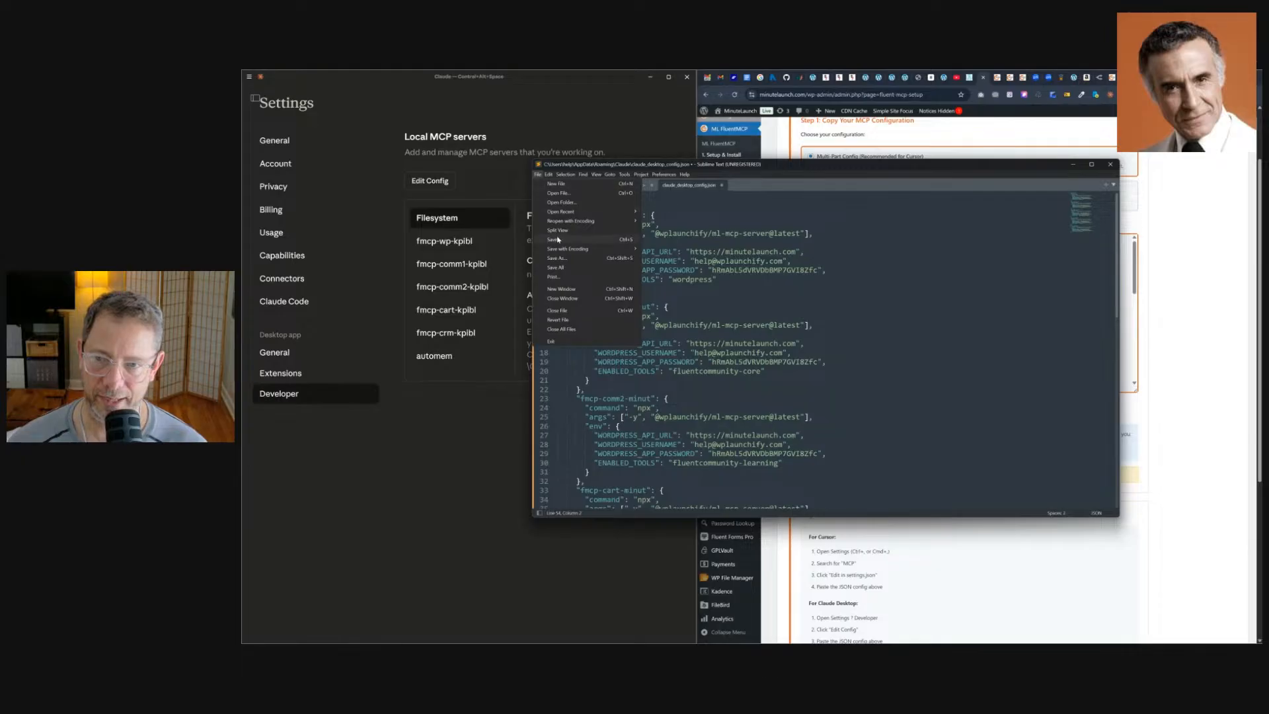
click(652, 214)
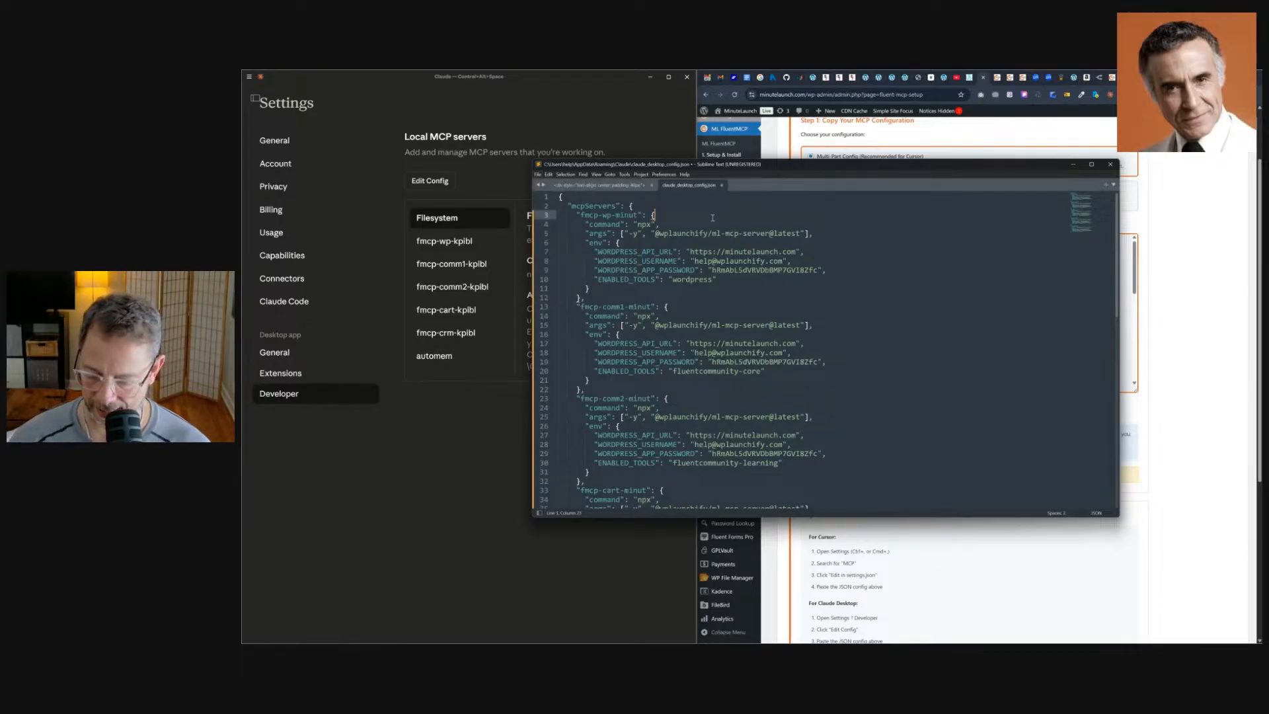
key(ctrl+a)
key(ctrl+v)
key(ctrl+a)
scroll(710, 225, down, 10)
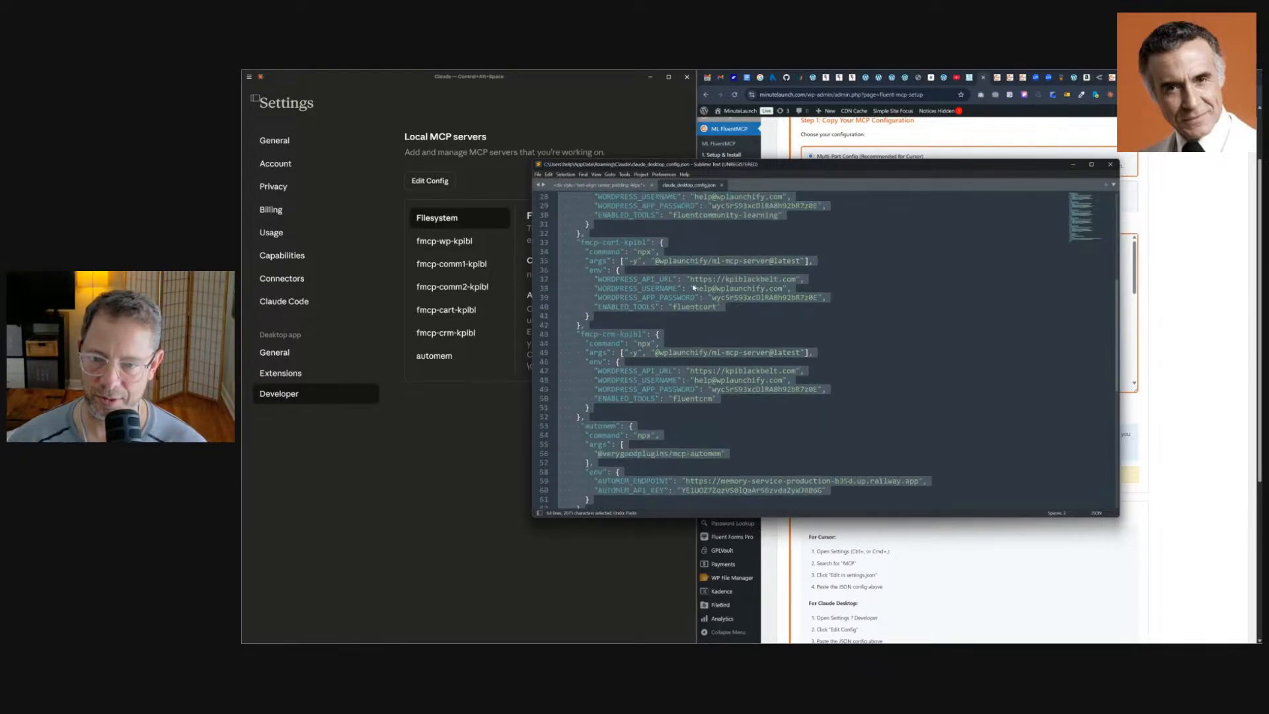
Replace the existing fmcp server entries above the automem entry with the copied multi-part configuration.
click(618, 361)
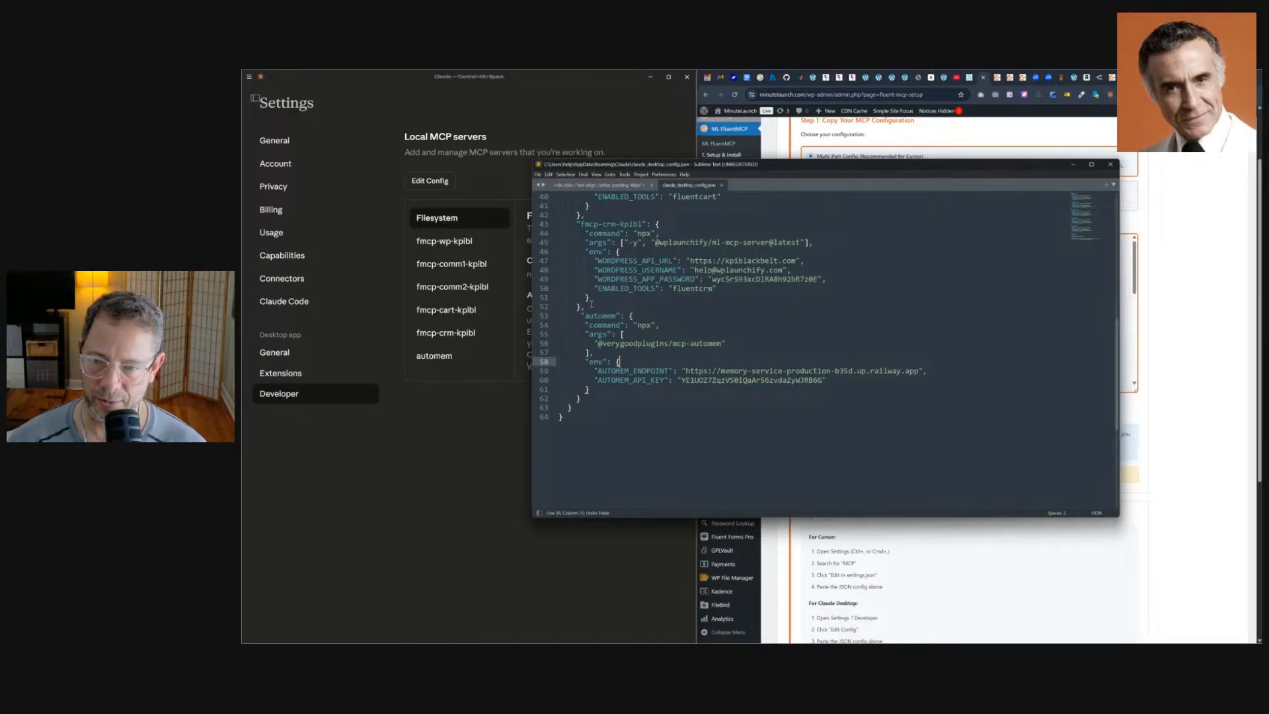
drag(591, 306, 541, 158)
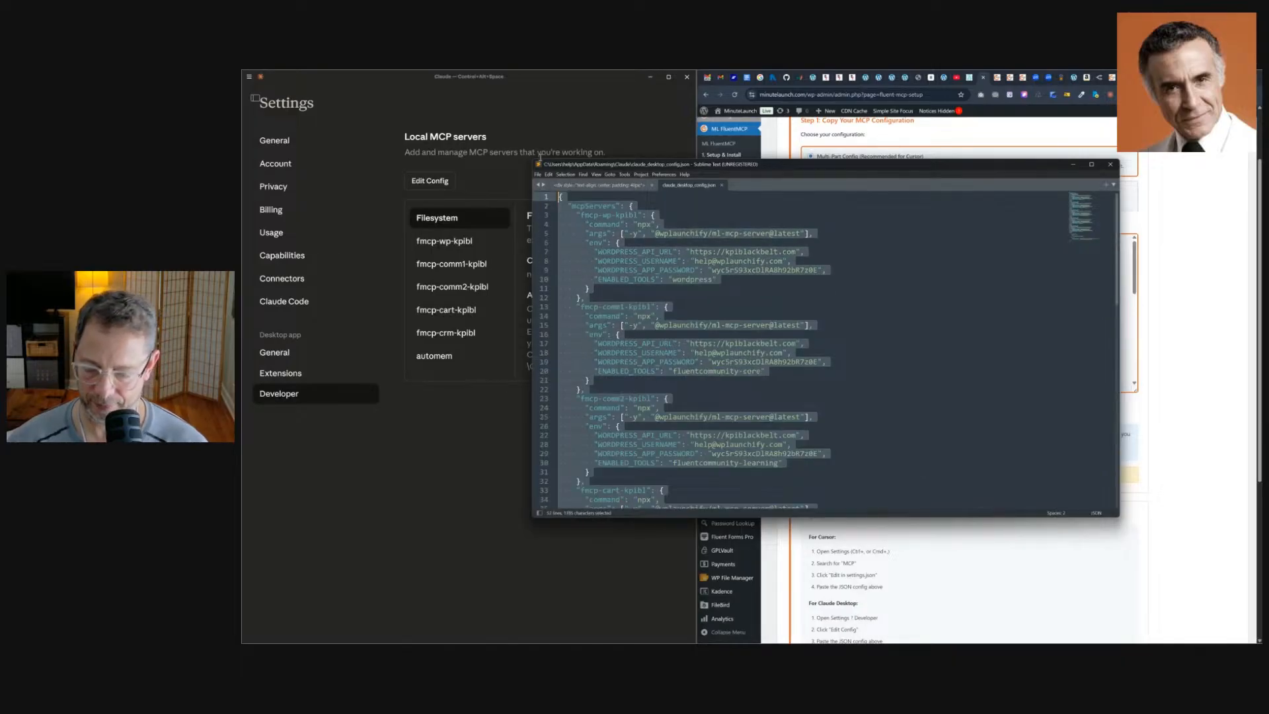
key(ctrl+v)
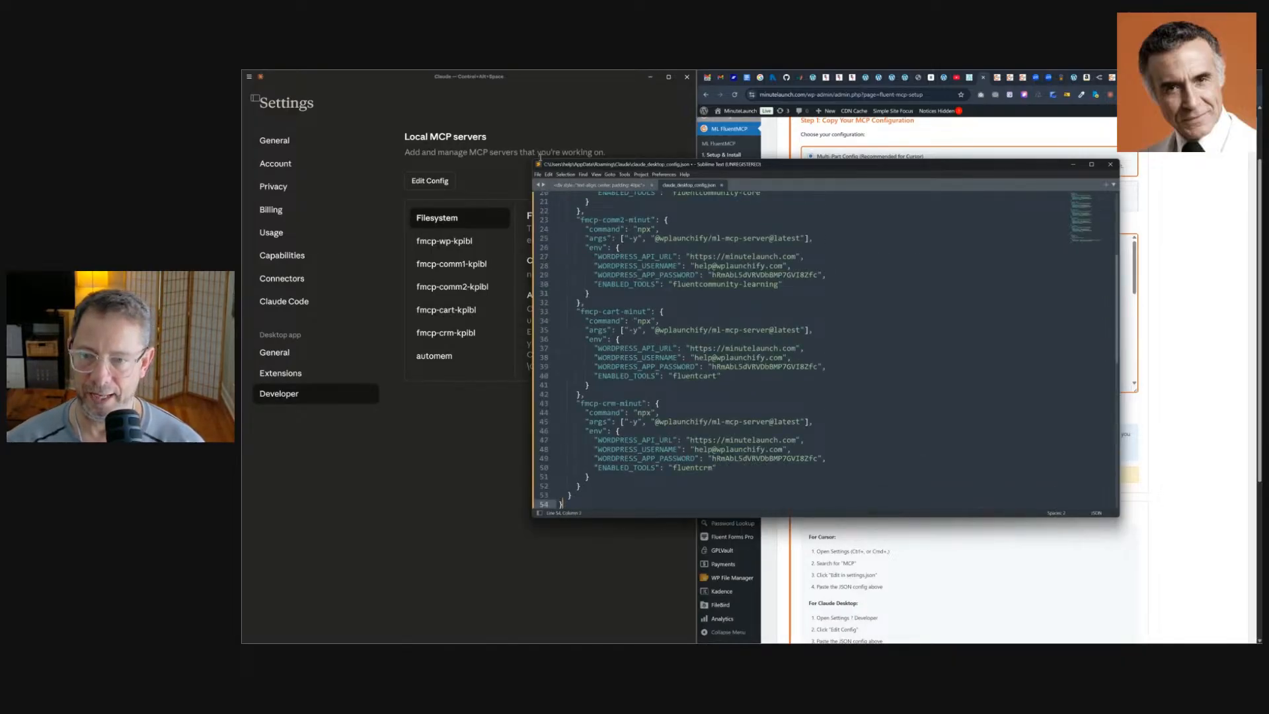
Delete the extra closing braces, add a comma before the automem entry, and save the config file.
scroll(645, 311, down, 4)
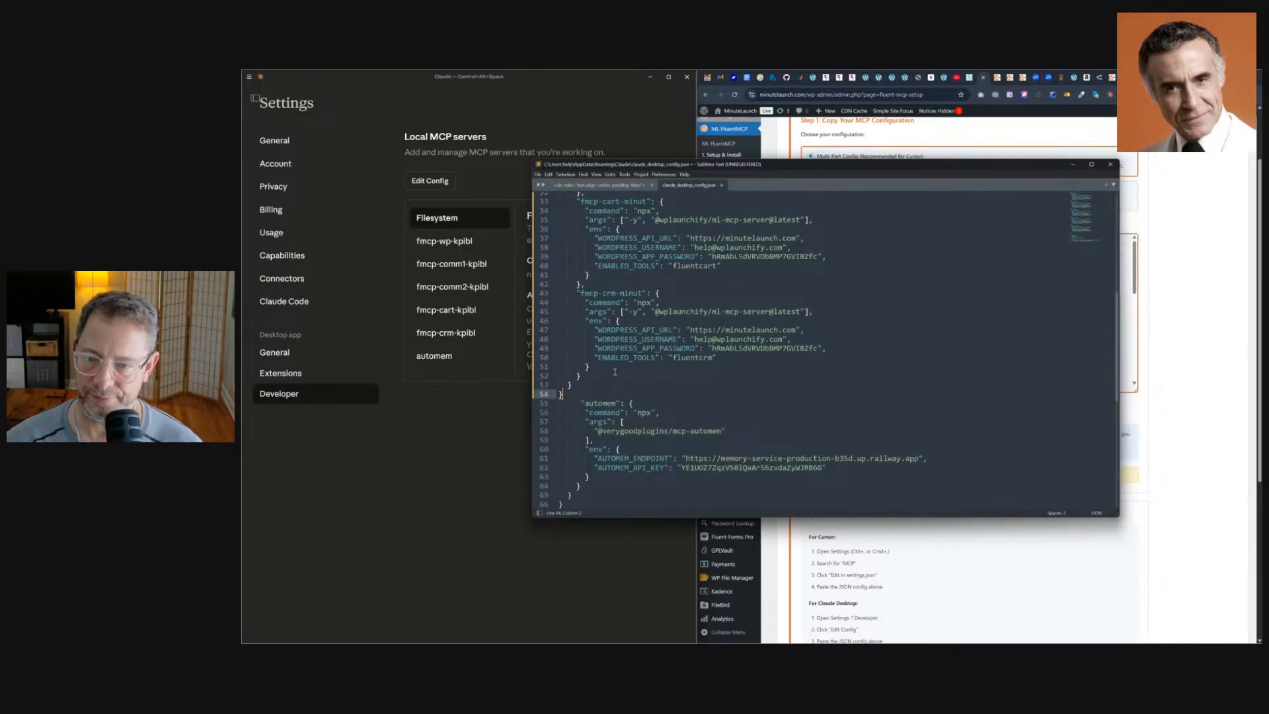
click(567, 384)
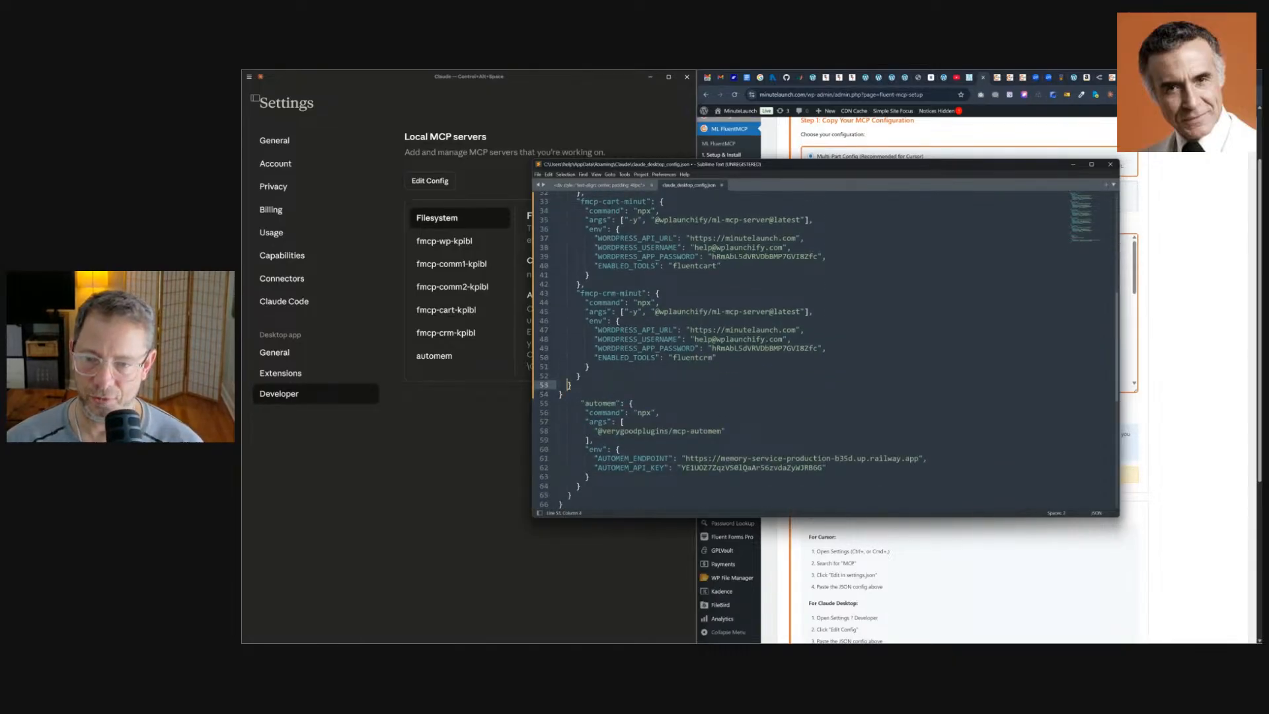
key(shift+Down)
key(shift+Down)
key(Delete)
key(Left)
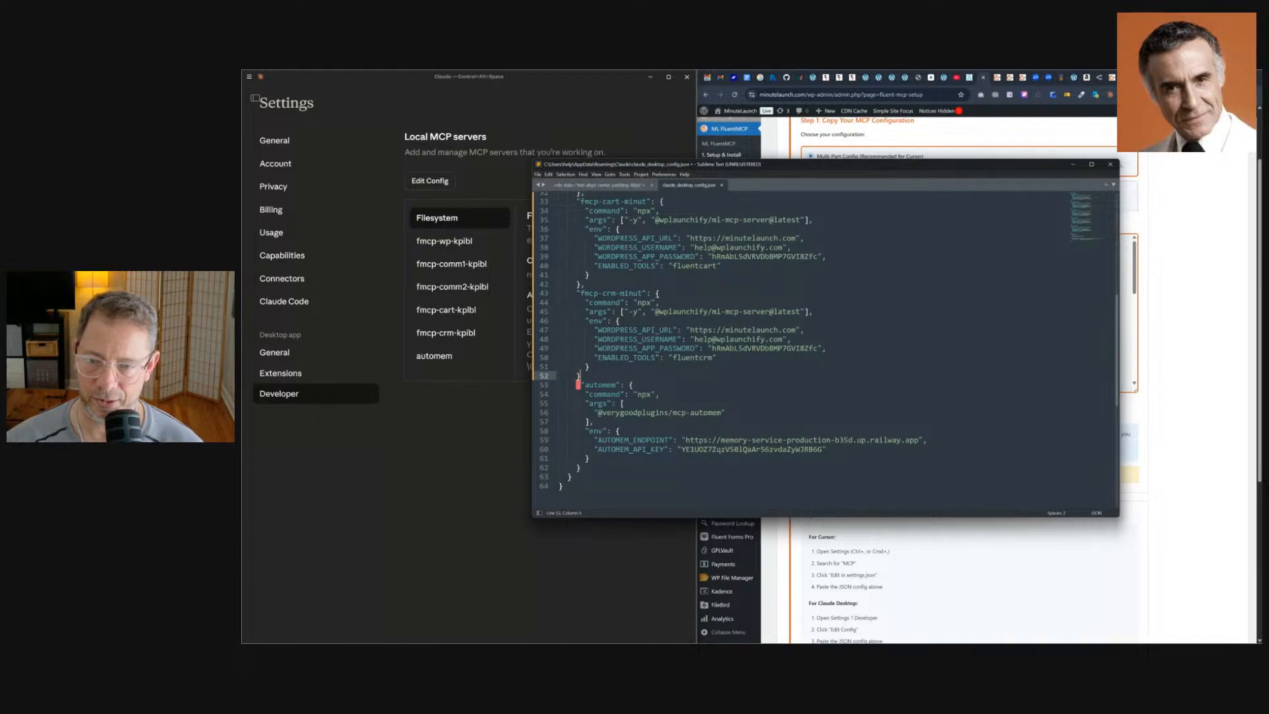
text(,)
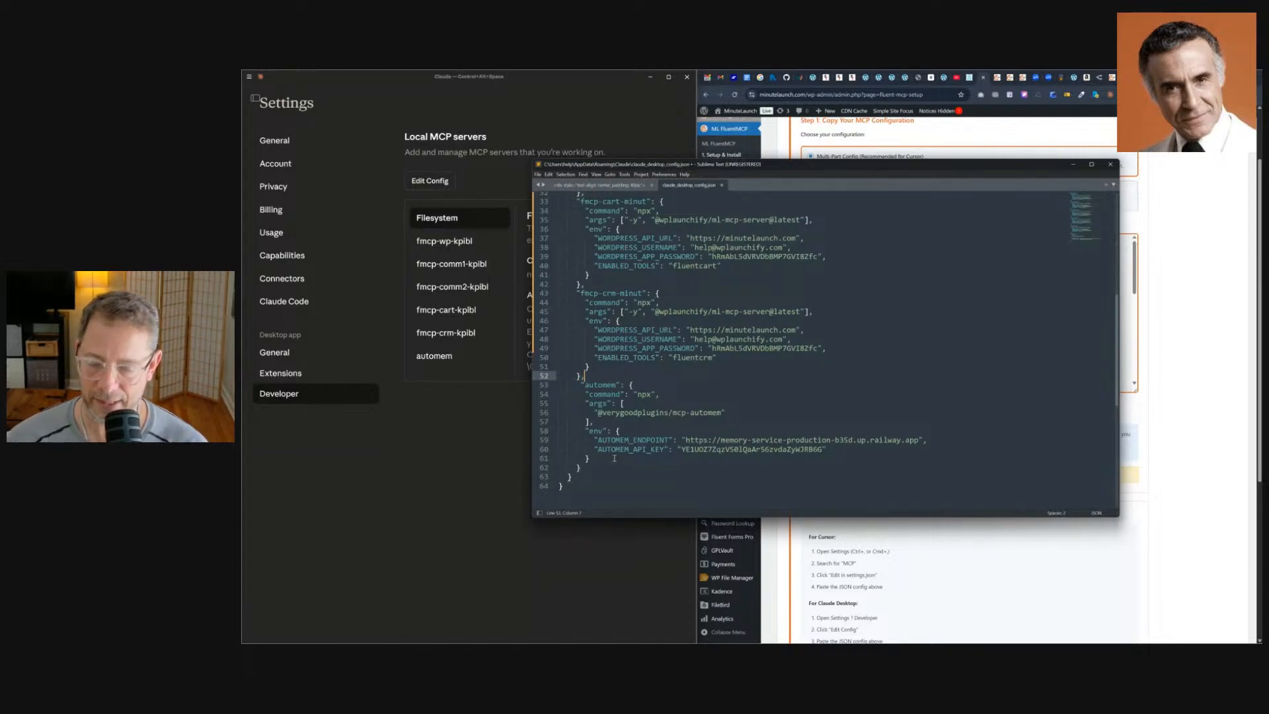
key(ctrl+s)
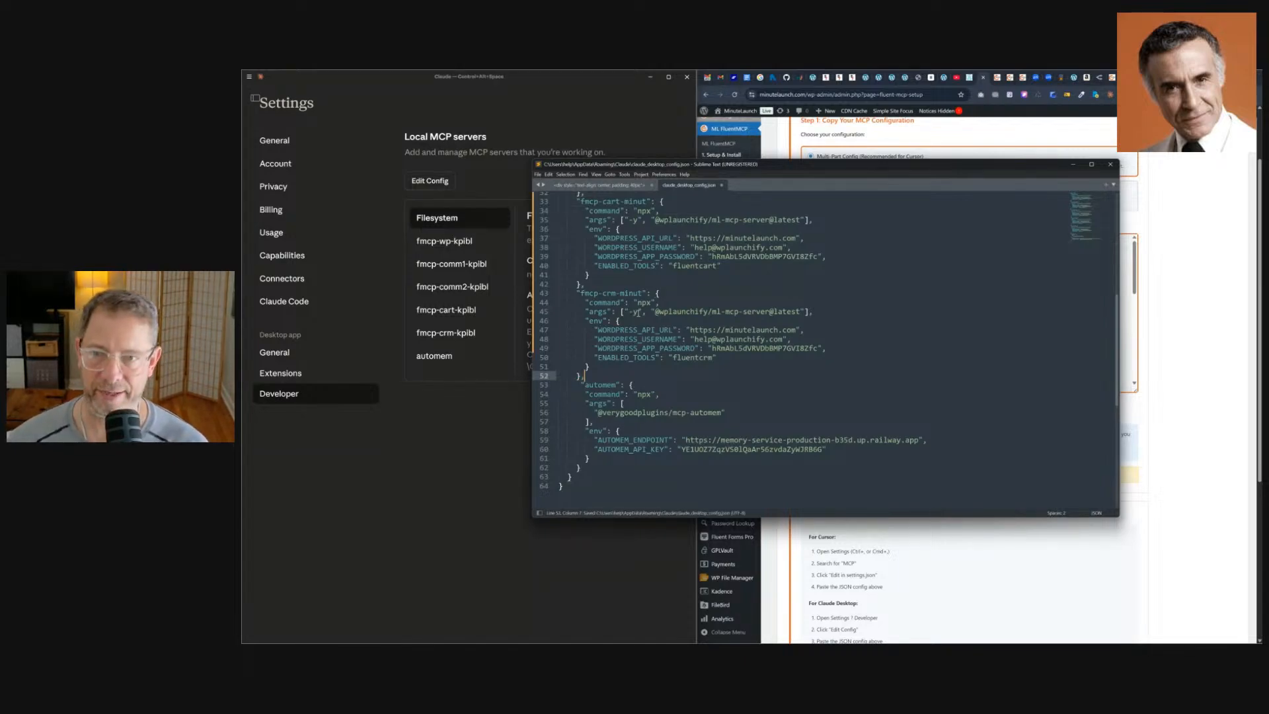
Close the config file and the text editor.
click(721, 185)
click(504, 311)
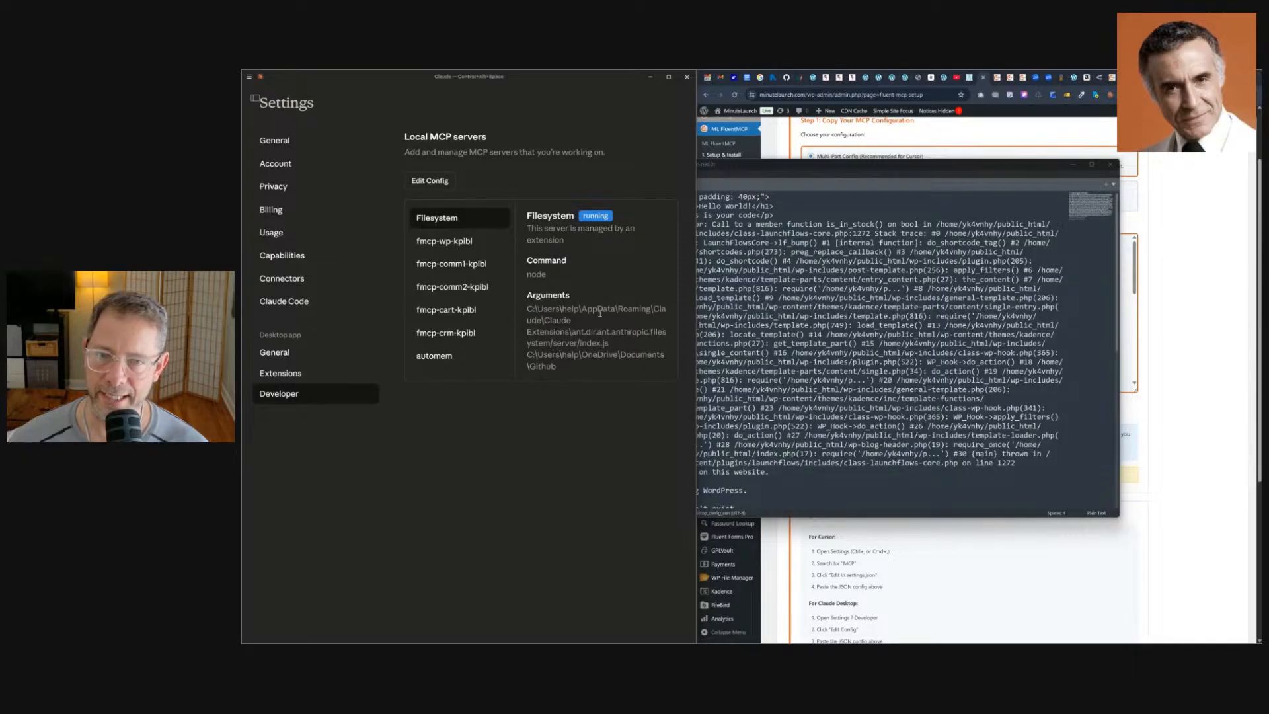
click(1073, 165)
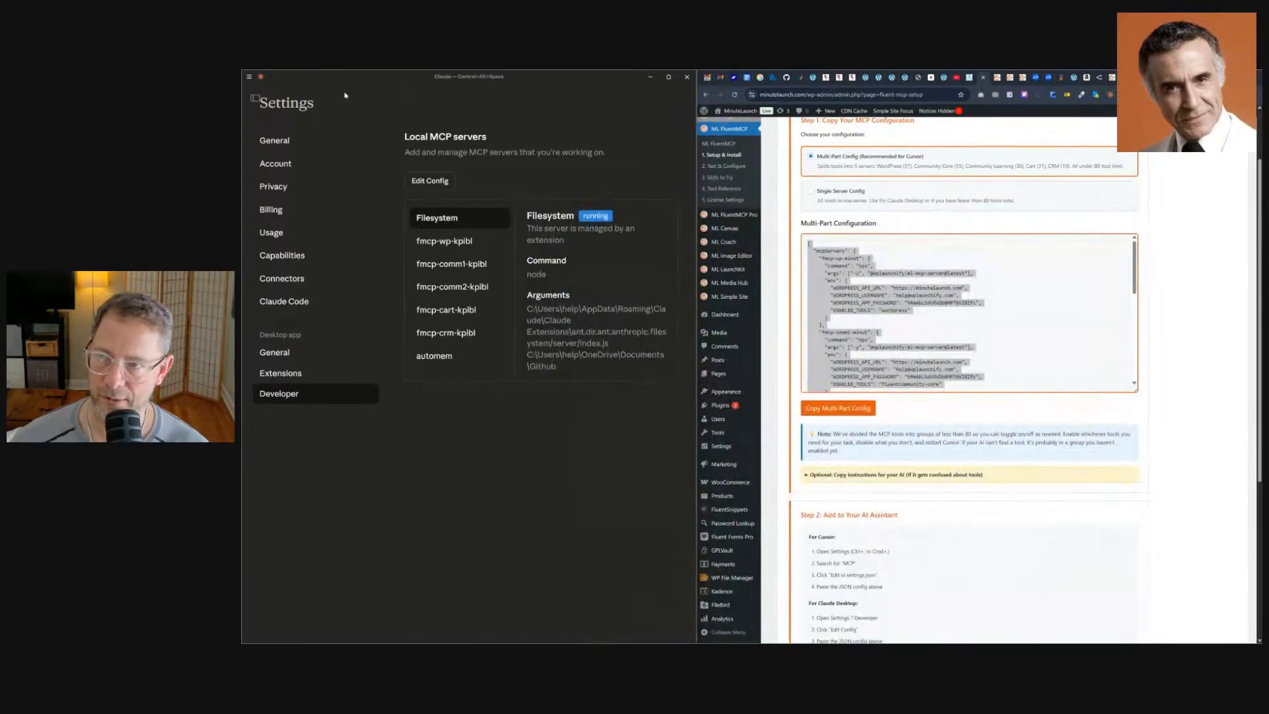
Quit and relaunch Claude Desktop, snapping its window to the left half of the screen.
click(248, 79)
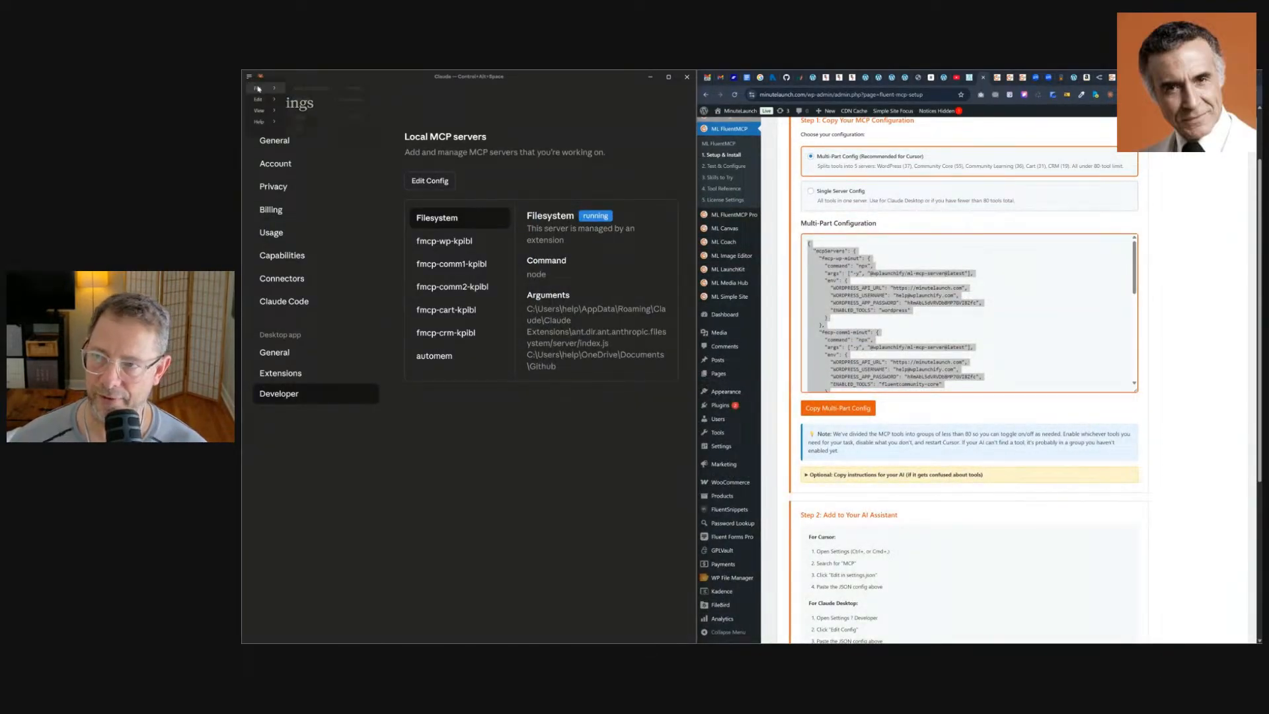
mouse_move(265, 88)
click(298, 128)
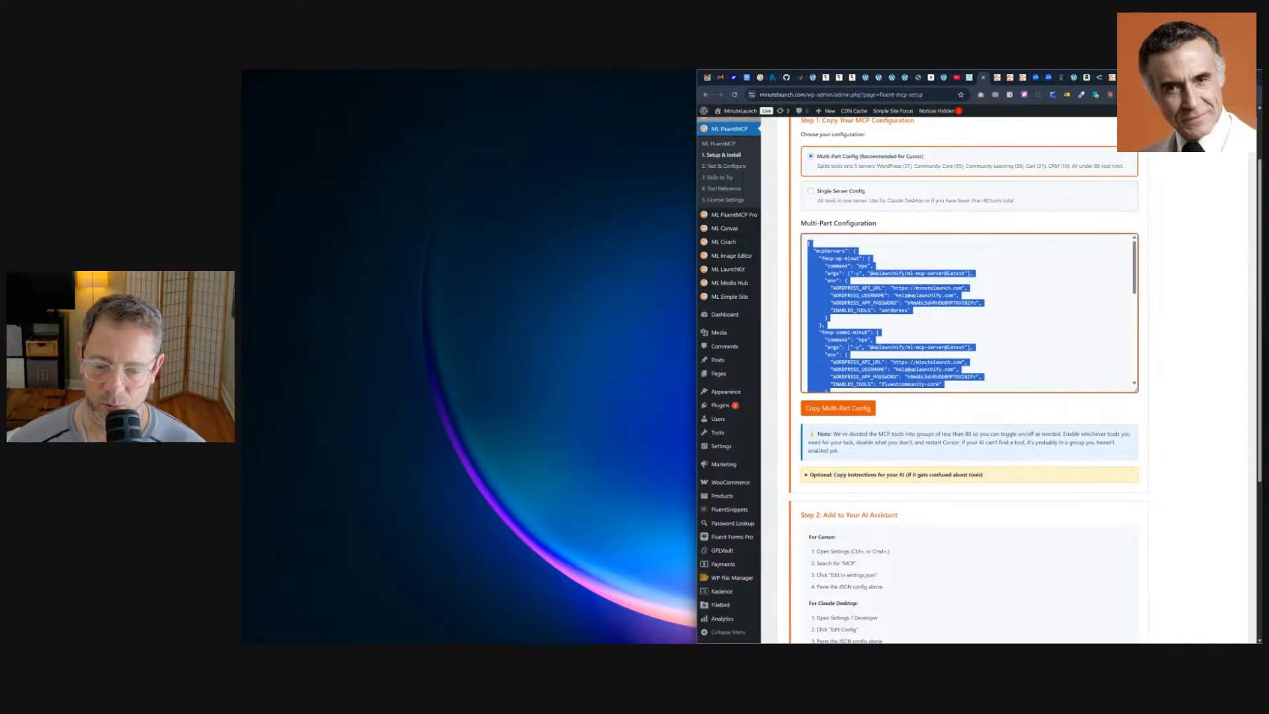
key(super)
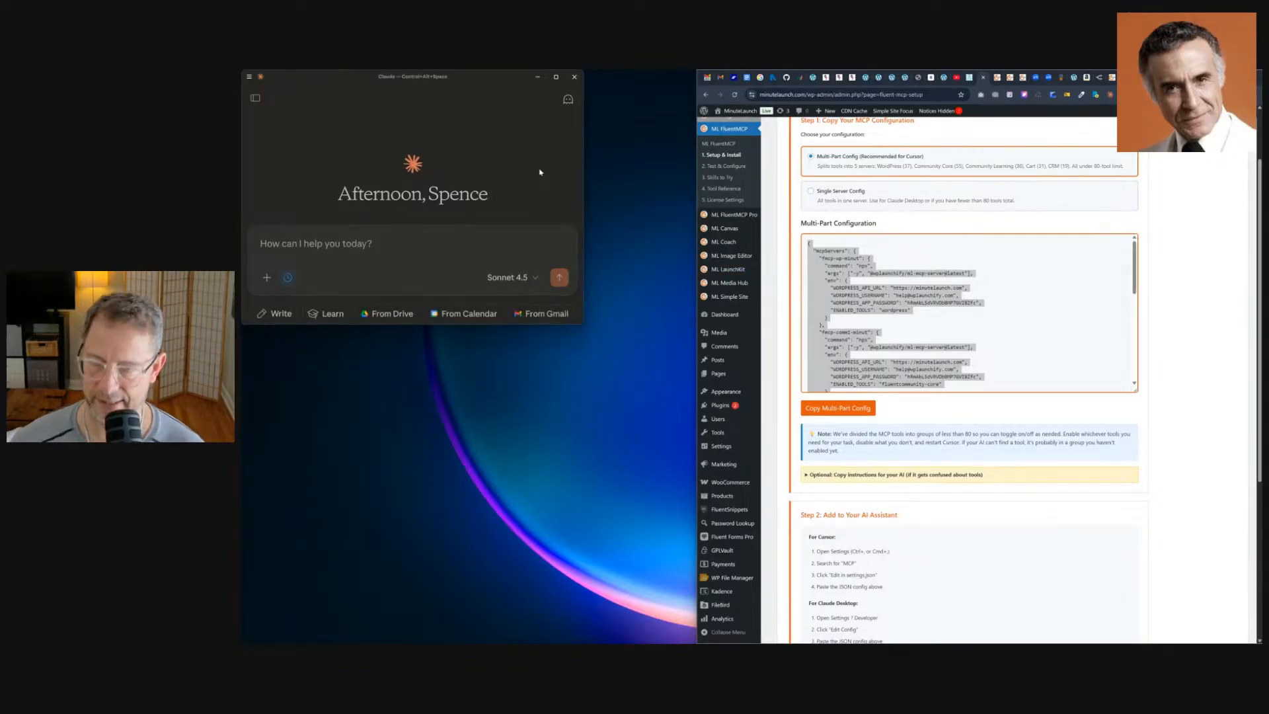
key(super+Left)
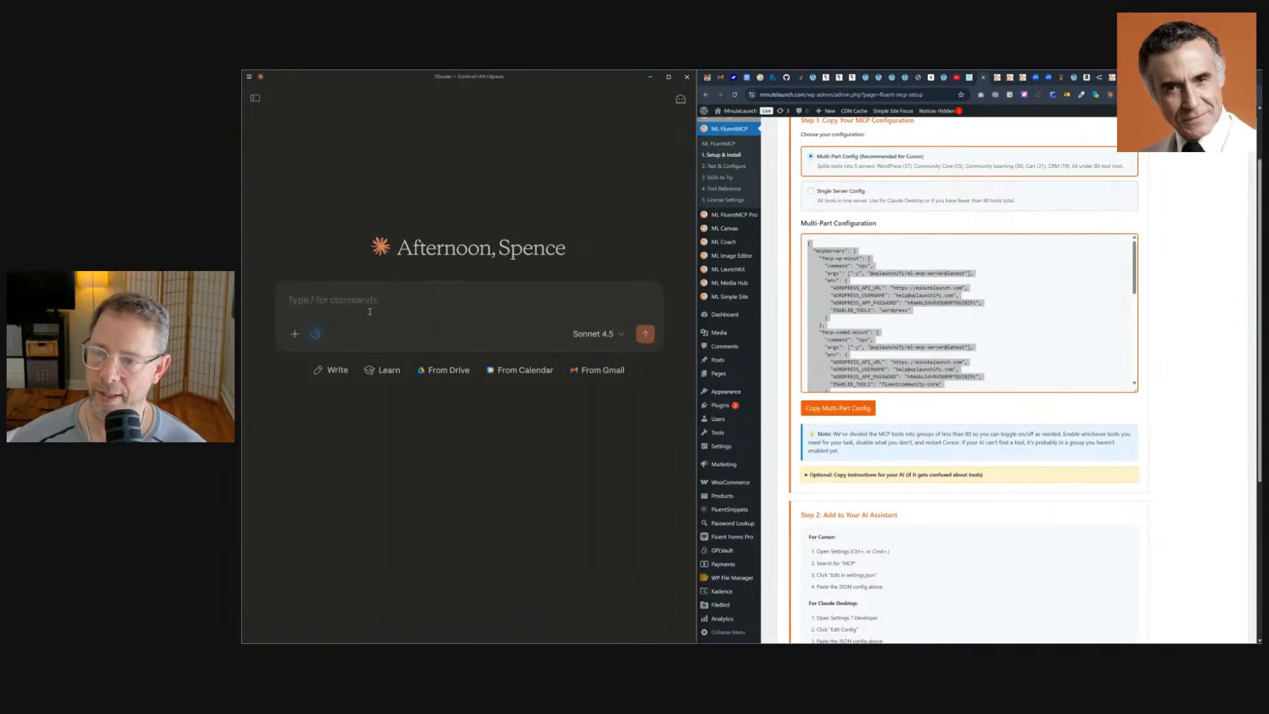
Open the chat's connectors list and disable fmcp-cart-minut, fmcp-comm1-minut and fmcp-comm2-minut, keeping fmcp-wp-minut and fmcp-crm-minut on.
click(295, 334)
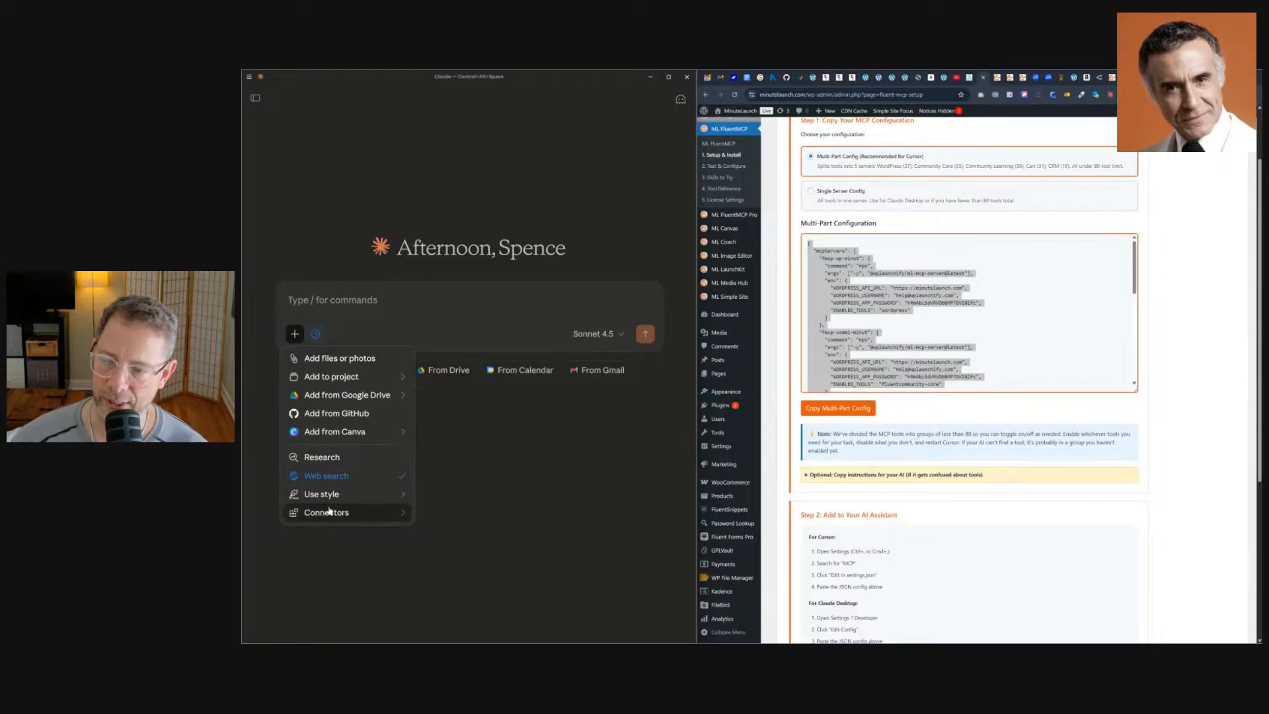
mouse_move(329, 510)
scroll(462, 463, down, 5)
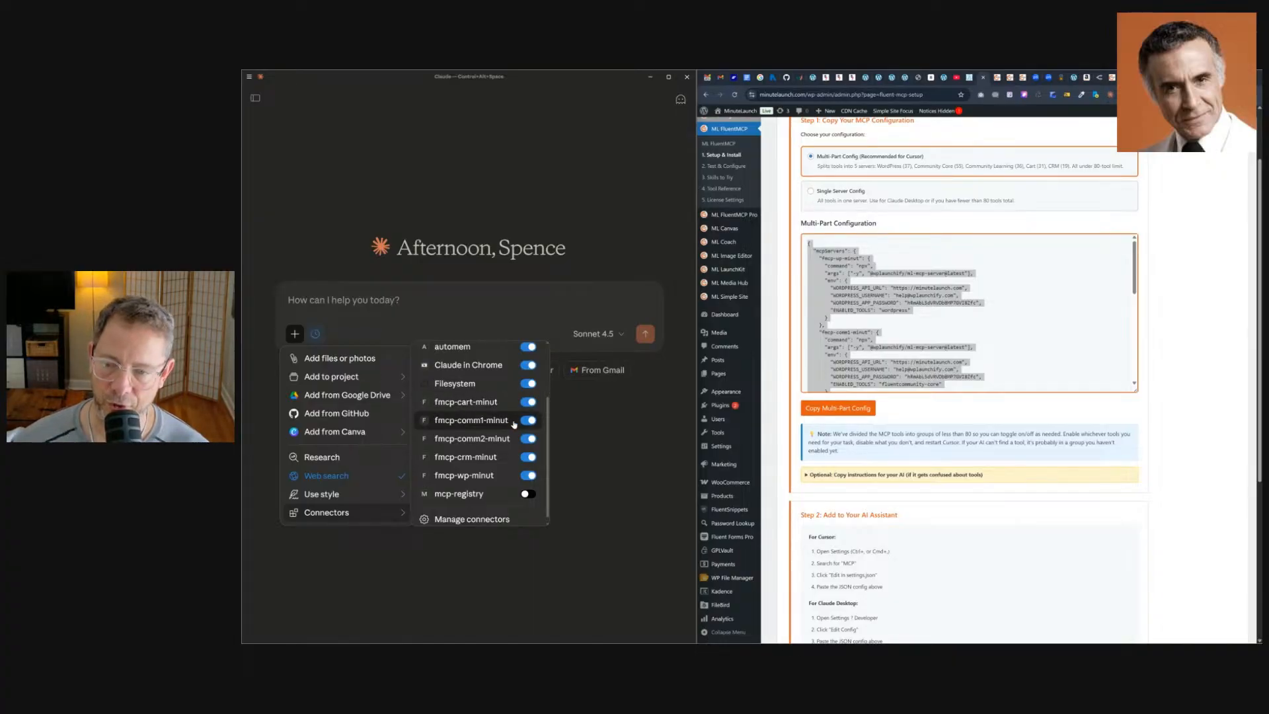
click(526, 403)
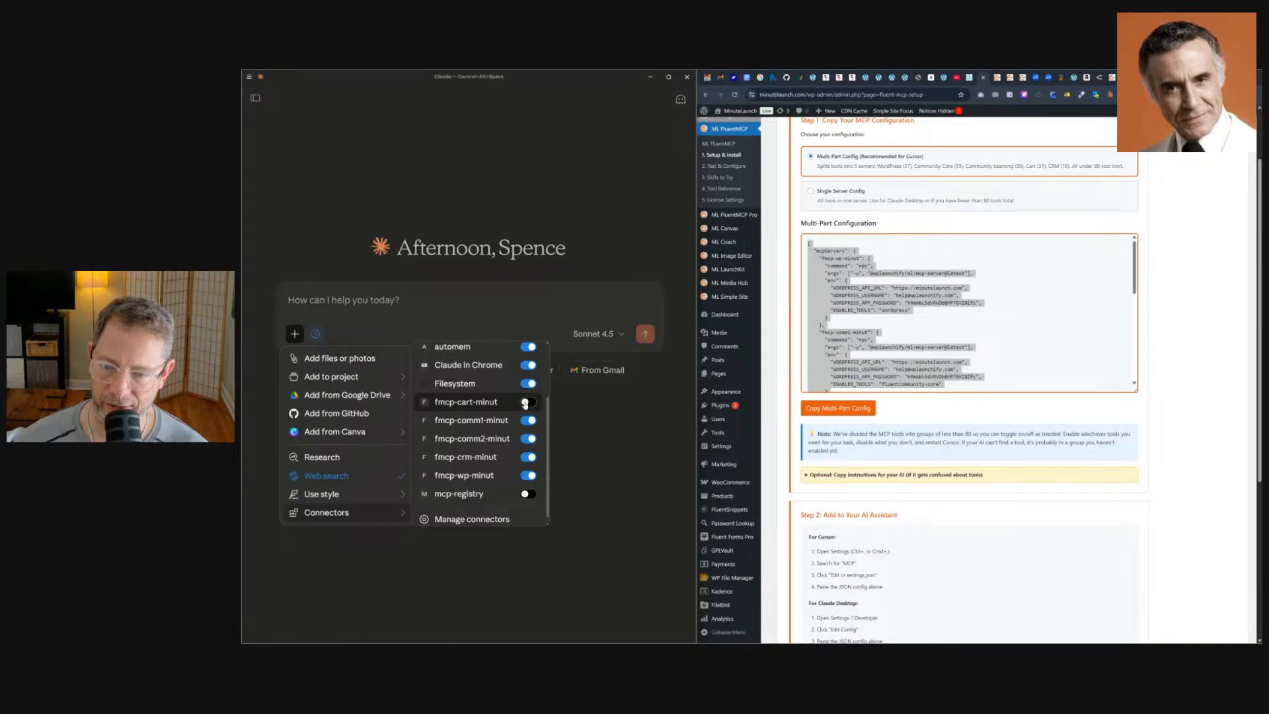
click(528, 439)
click(528, 420)
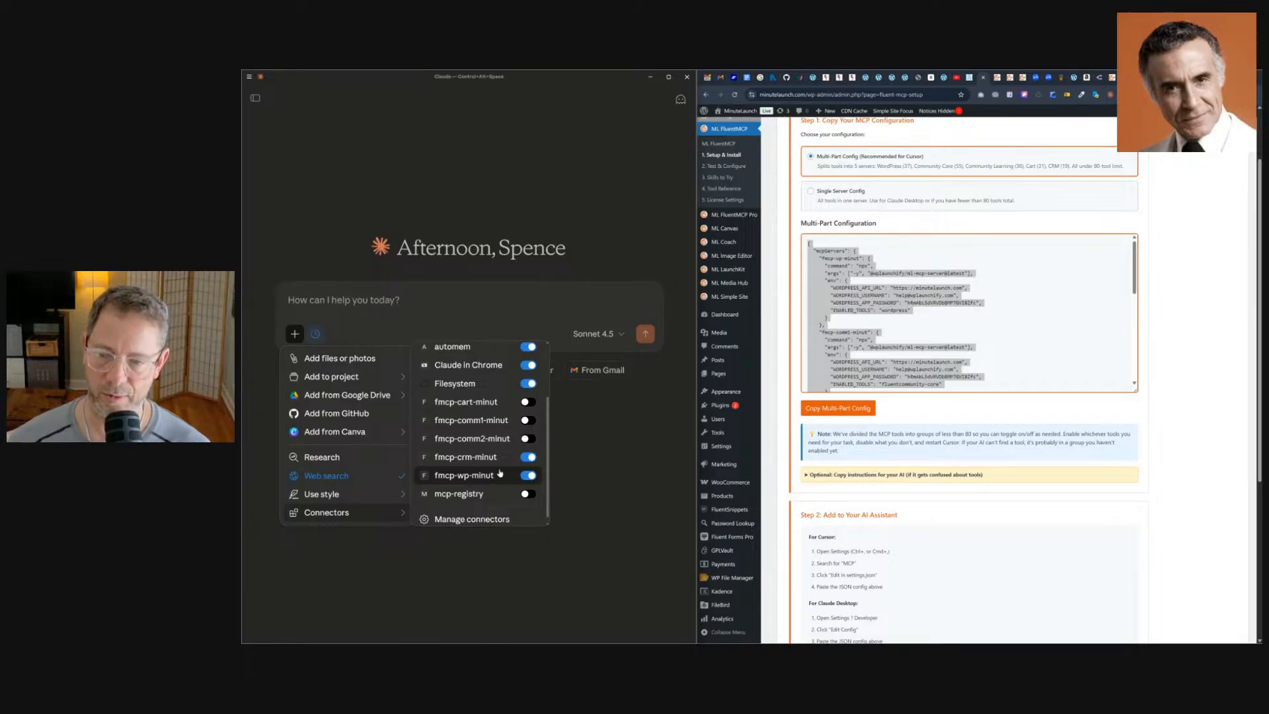
click(478, 475)
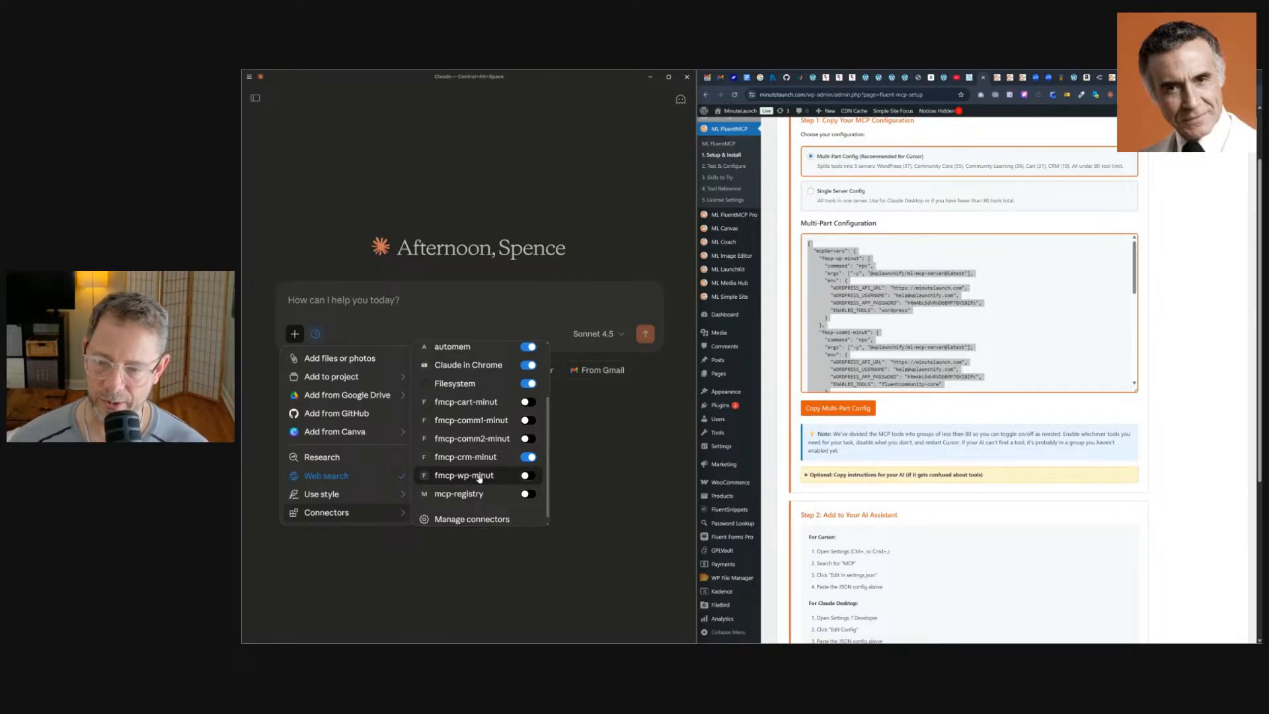
click(526, 476)
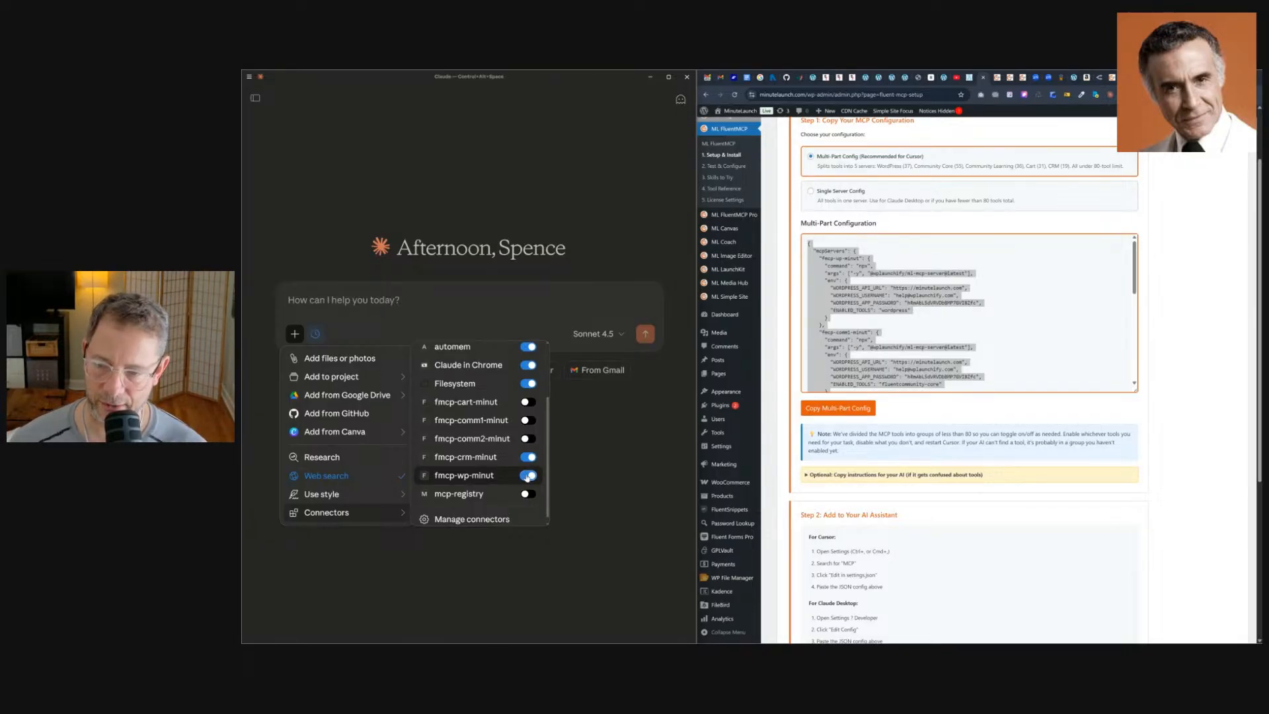
Review the Connectors, Extensions and General pages of Claude's settings.
click(514, 520)
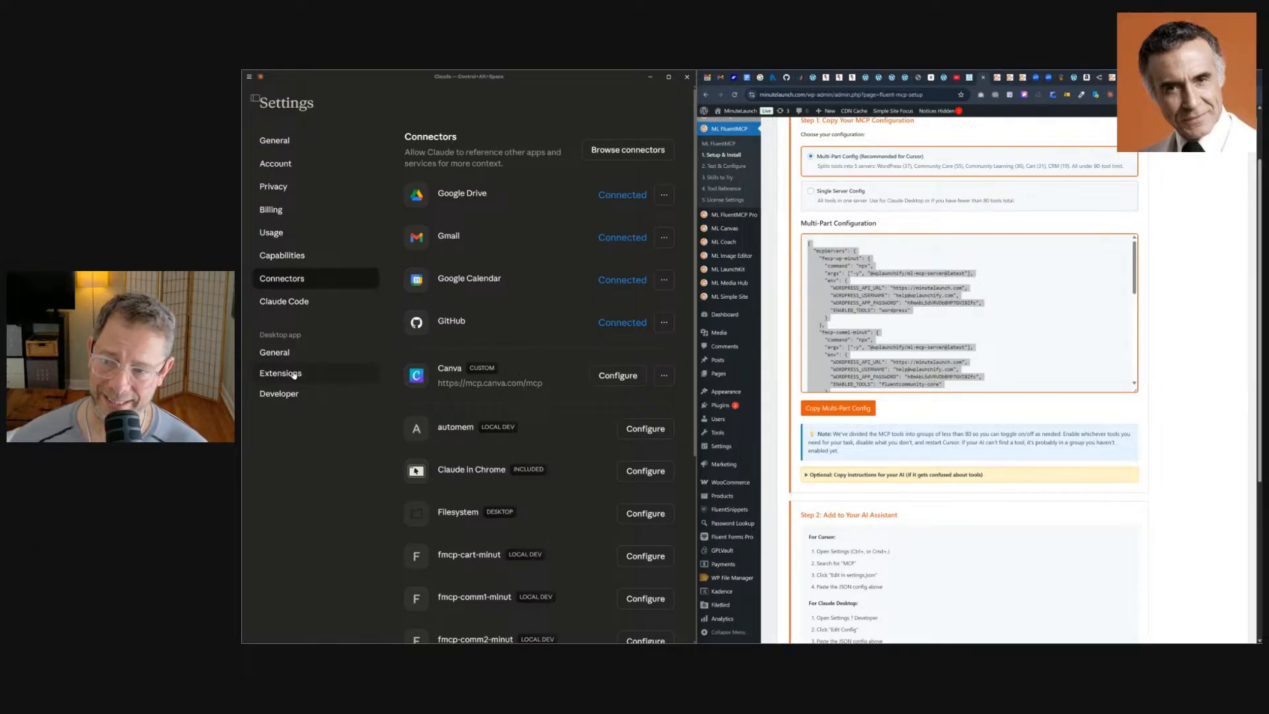
click(284, 372)
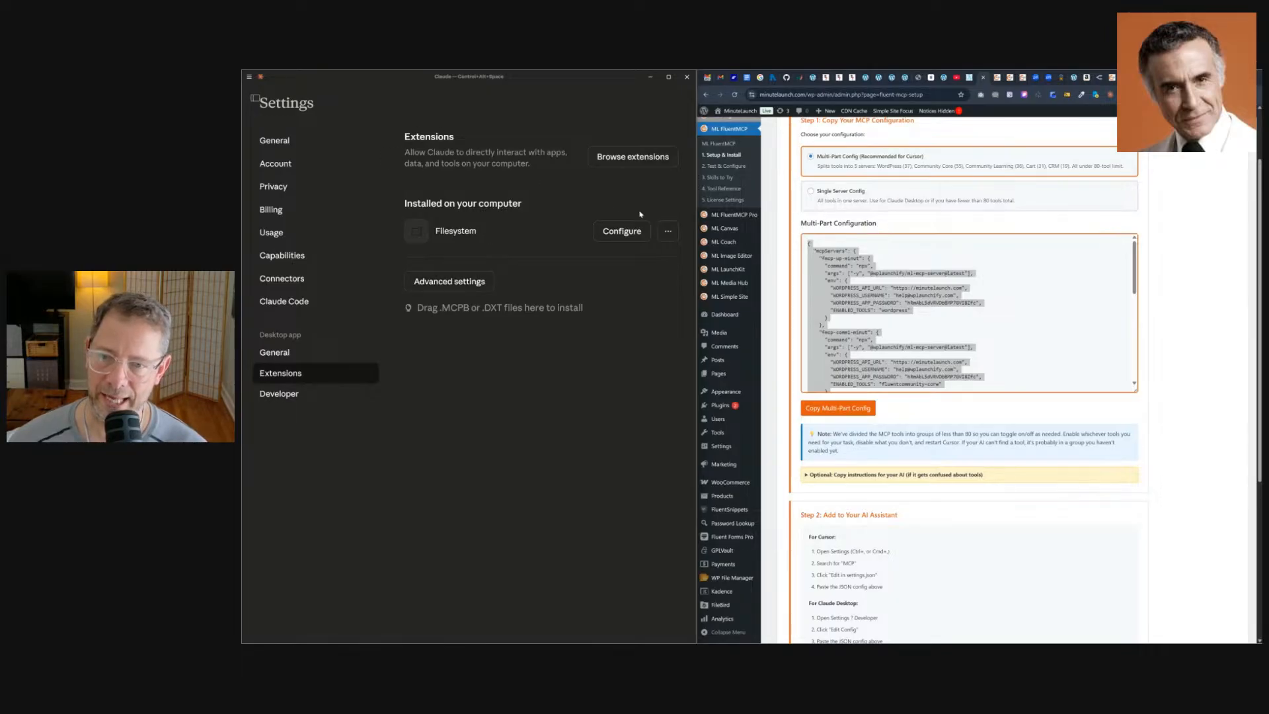
click(667, 230)
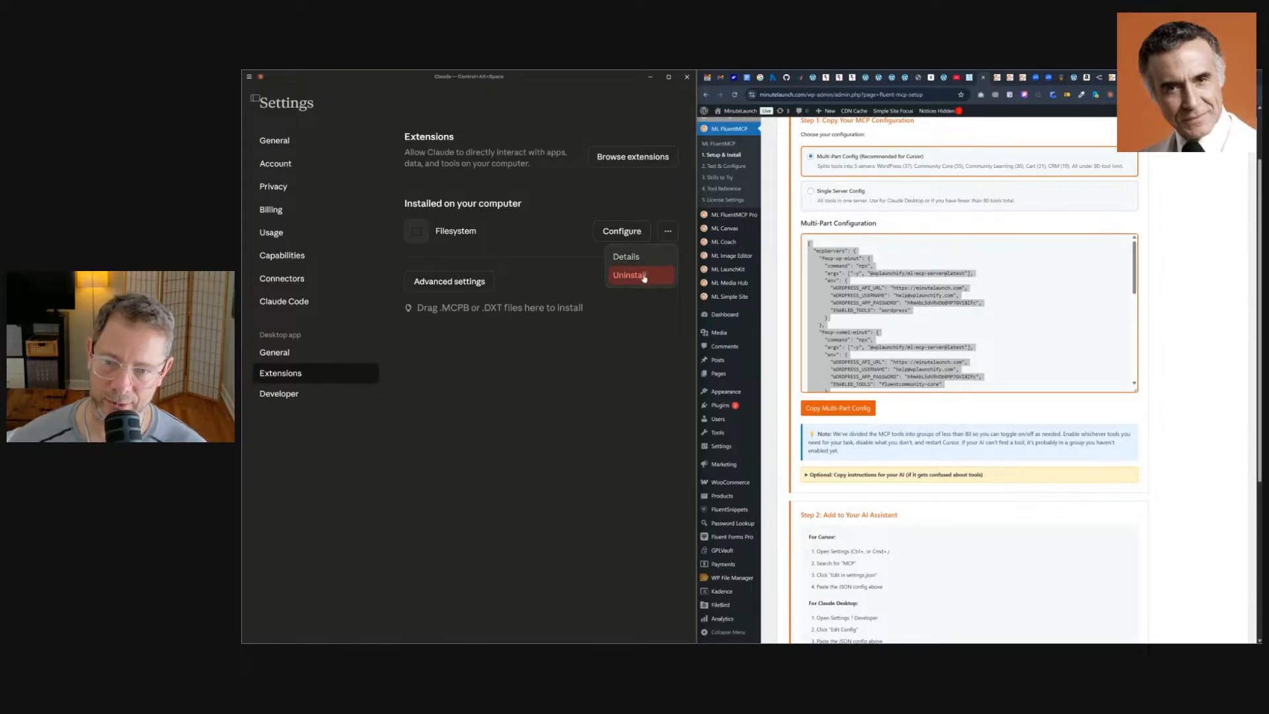
click(600, 359)
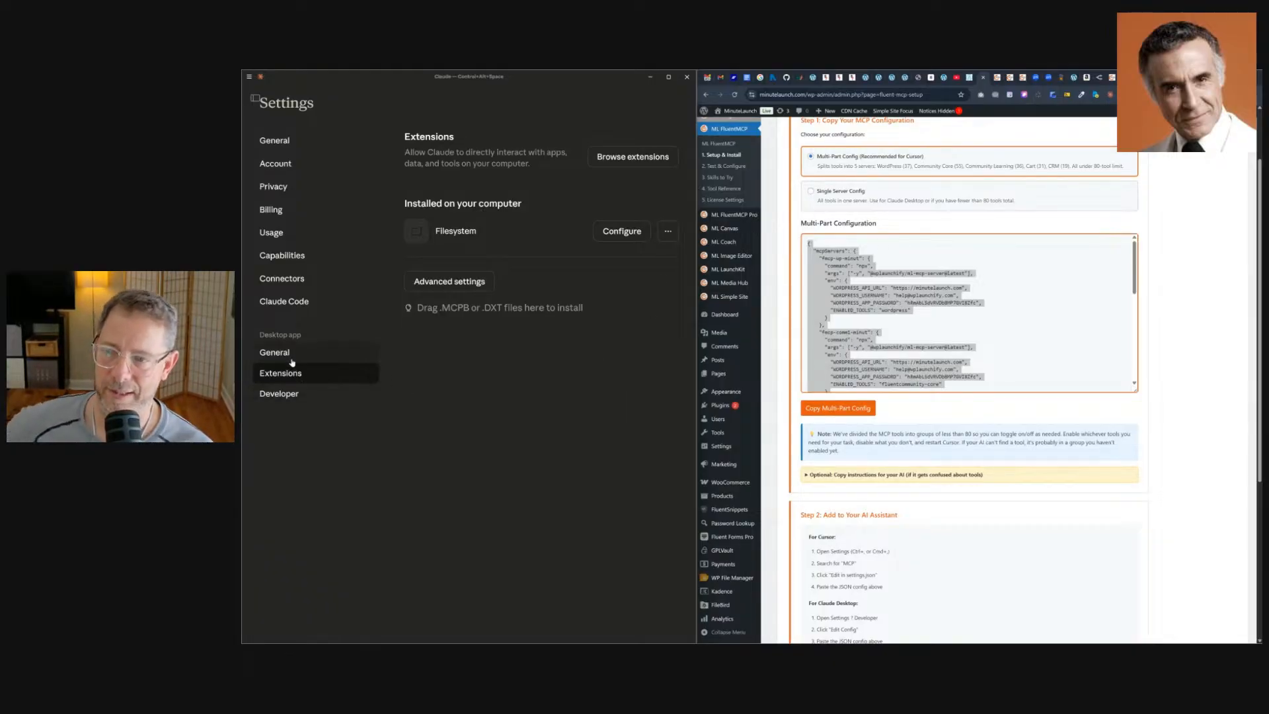
click(278, 141)
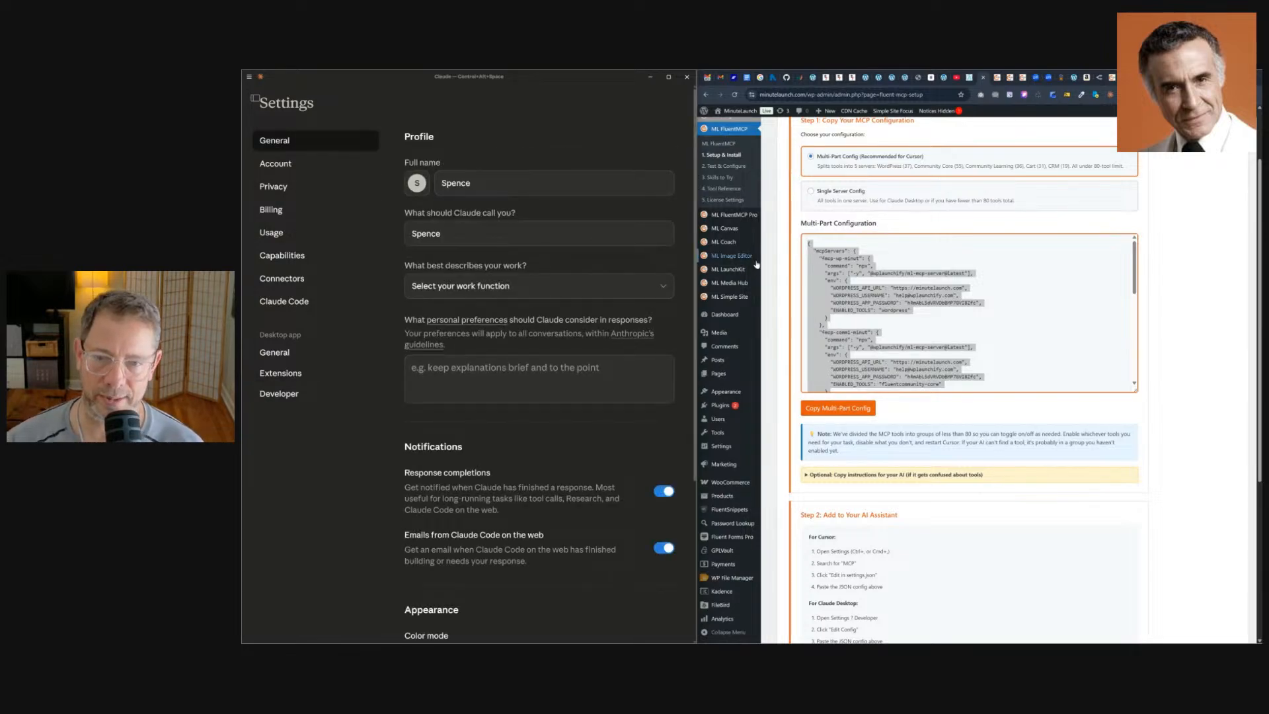
Open the FluentMCP Test & Configure page and copy the onboarding prompt.
click(725, 166)
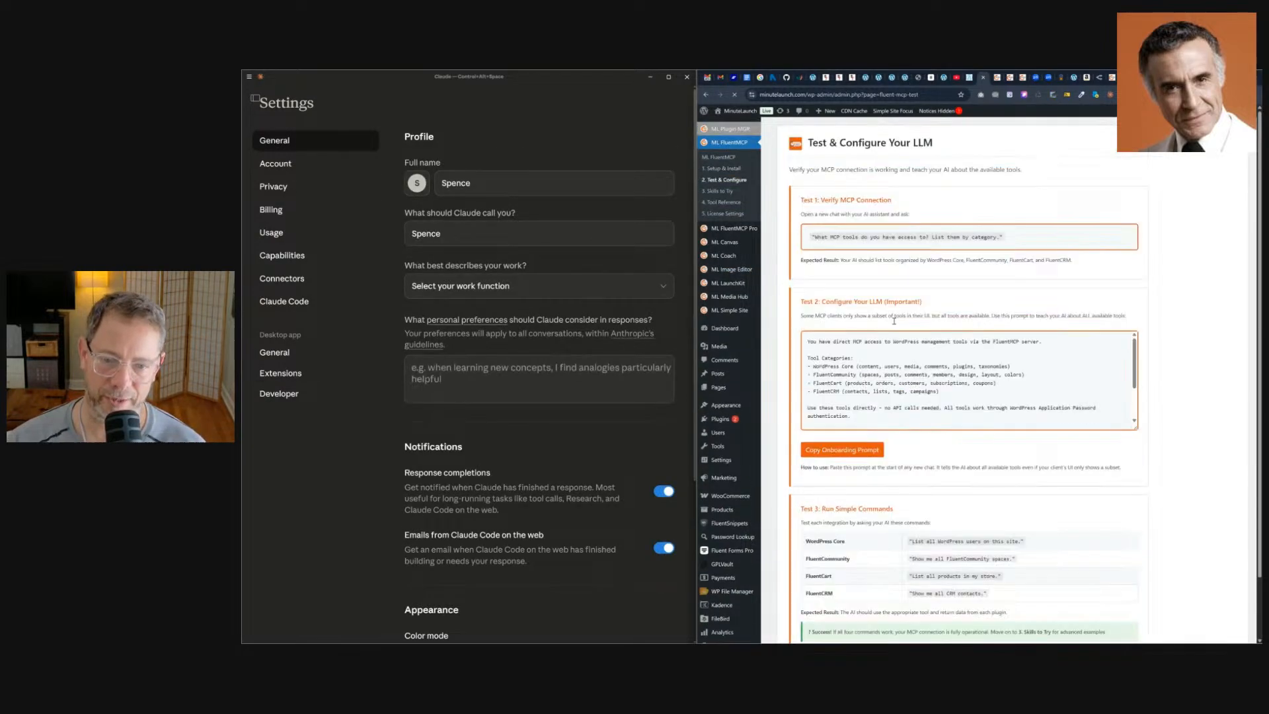
click(857, 454)
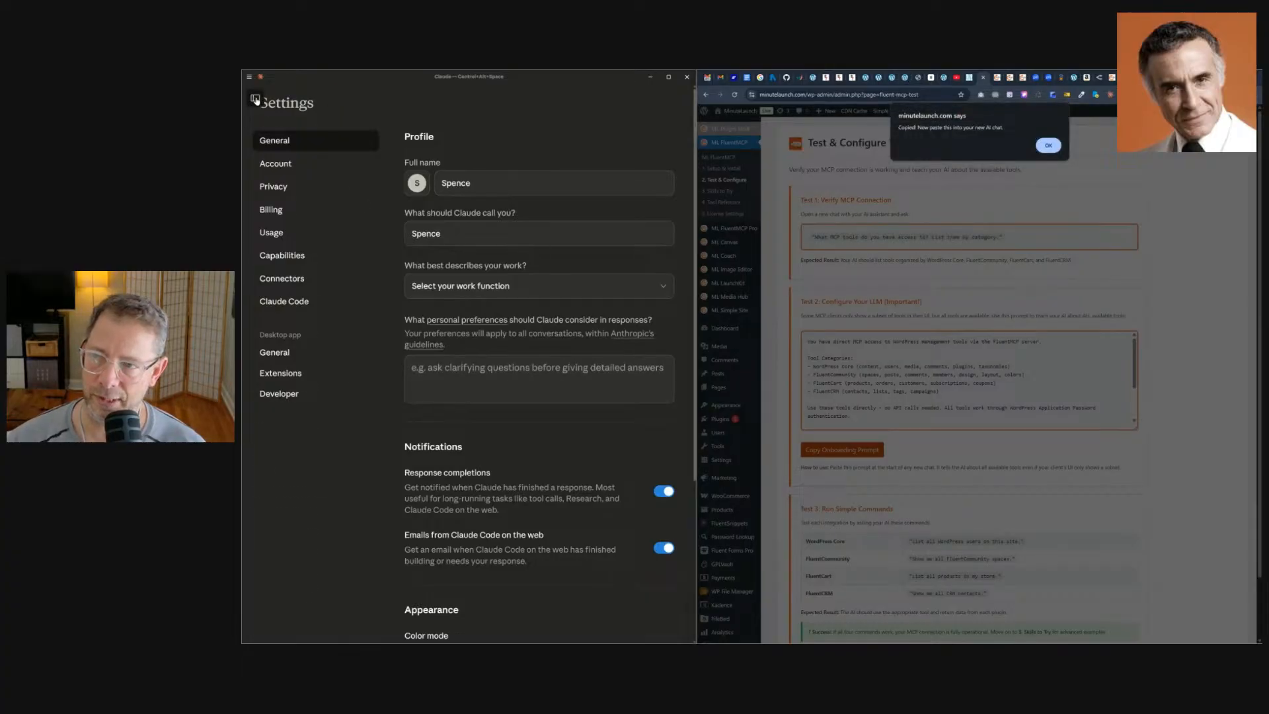
Start a new chat and send the pasted onboarding prompt.
mouse_move(256, 99)
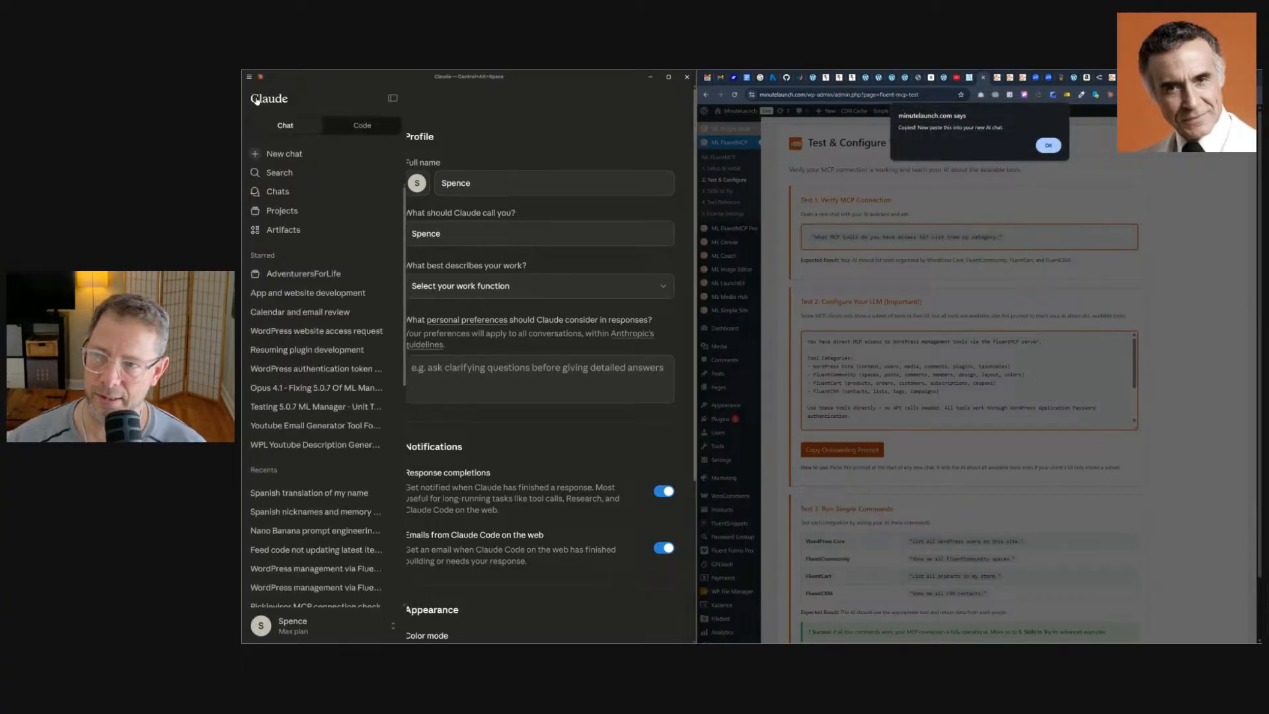
click(285, 154)
key(ctrl+v)
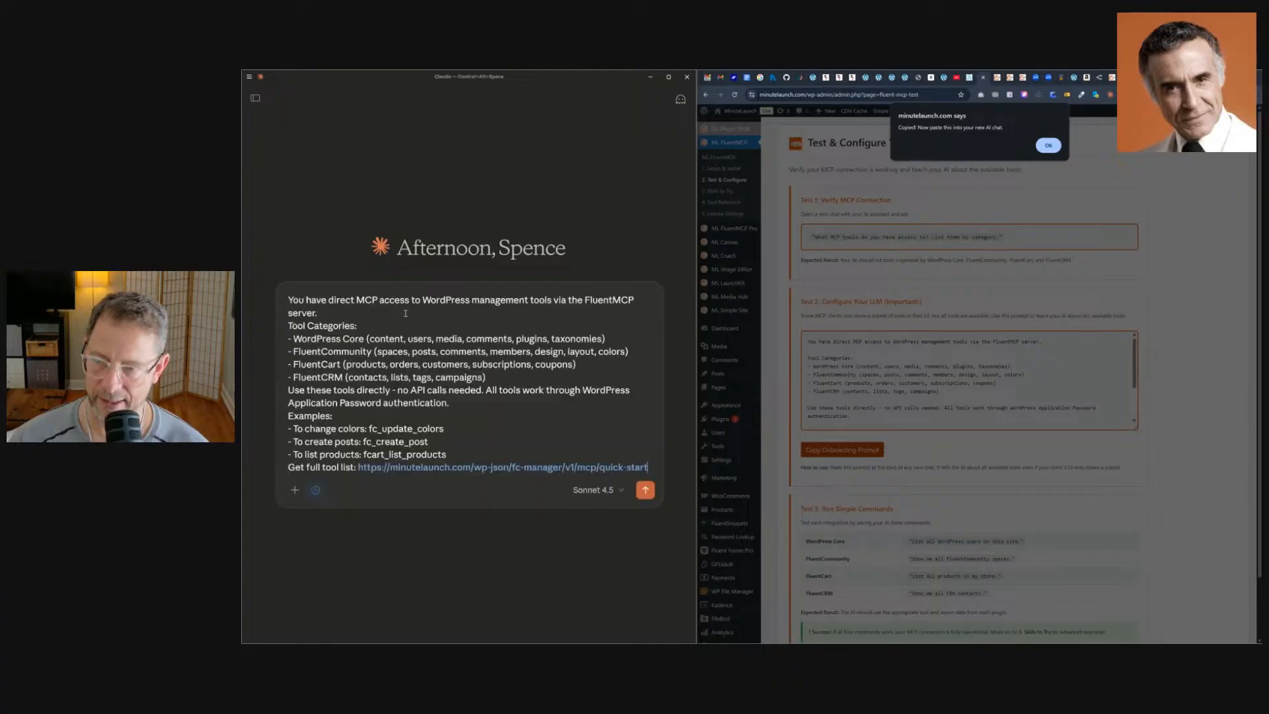
key(Return)
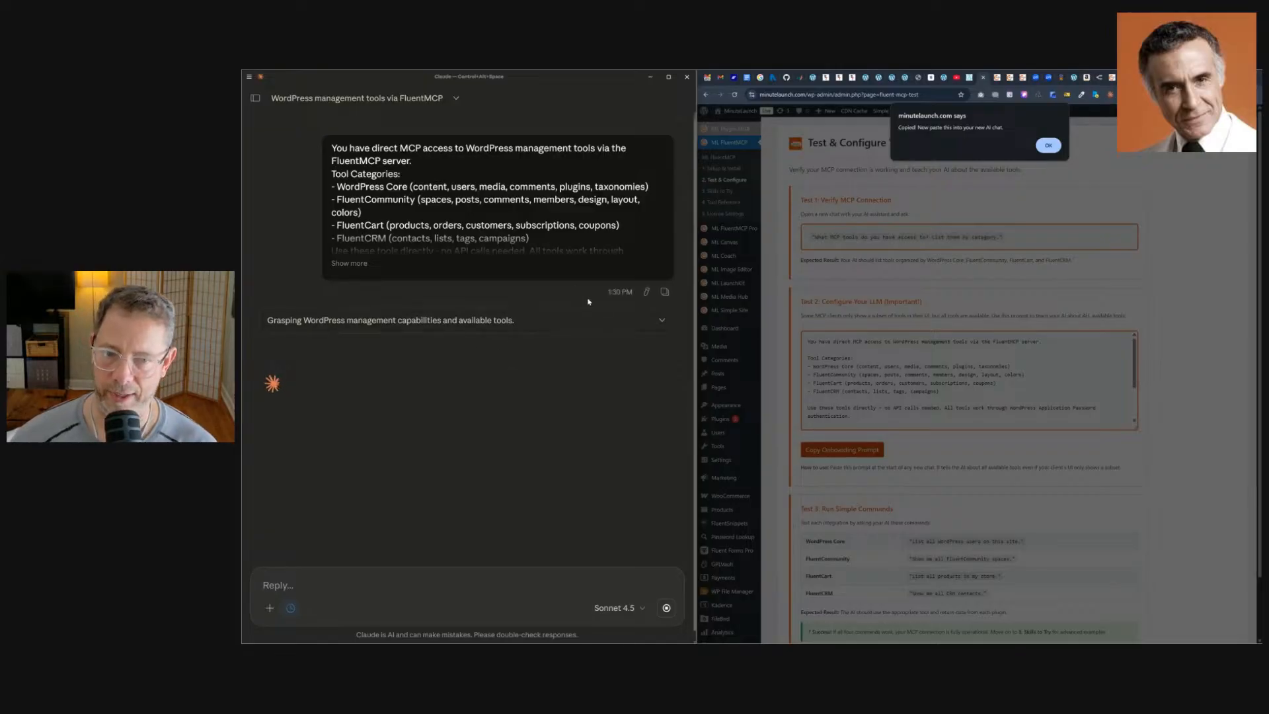
Dismiss the copy confirmation and read Claude's reply about the available FluentMCP tools.
click(1047, 145)
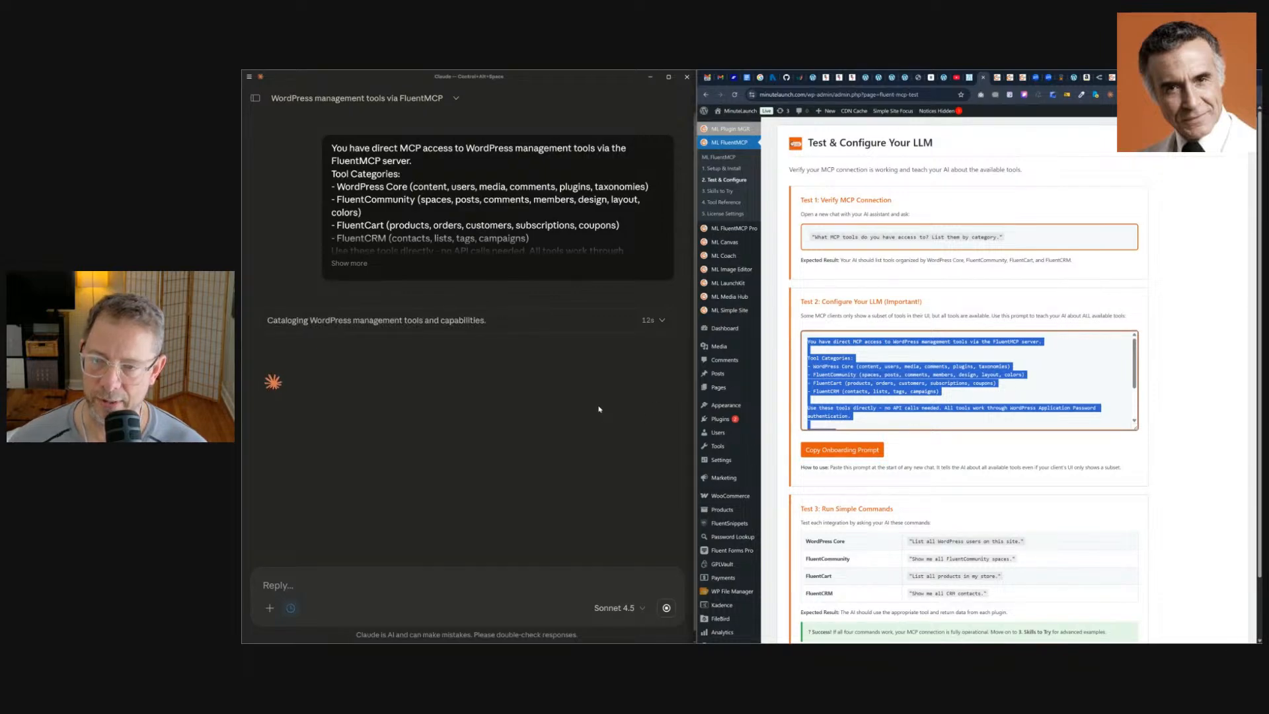
scroll(925, 384, down, 5)
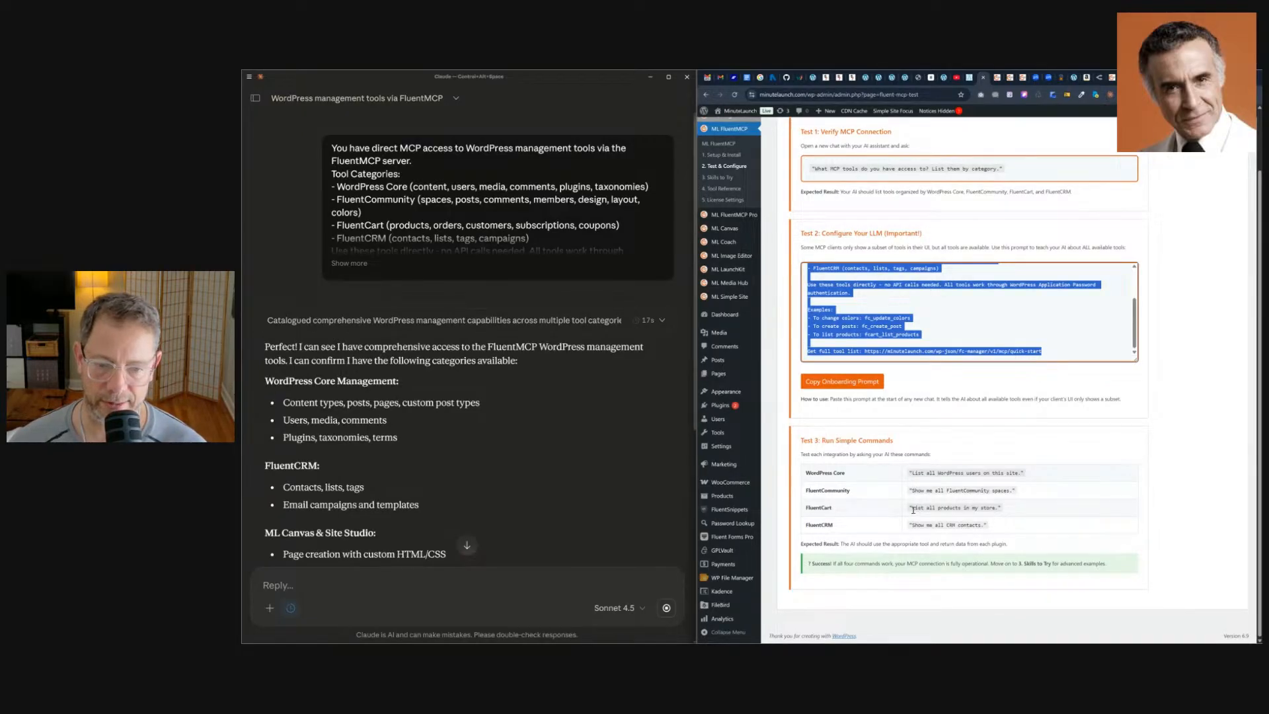
scroll(523, 376, down, 3)
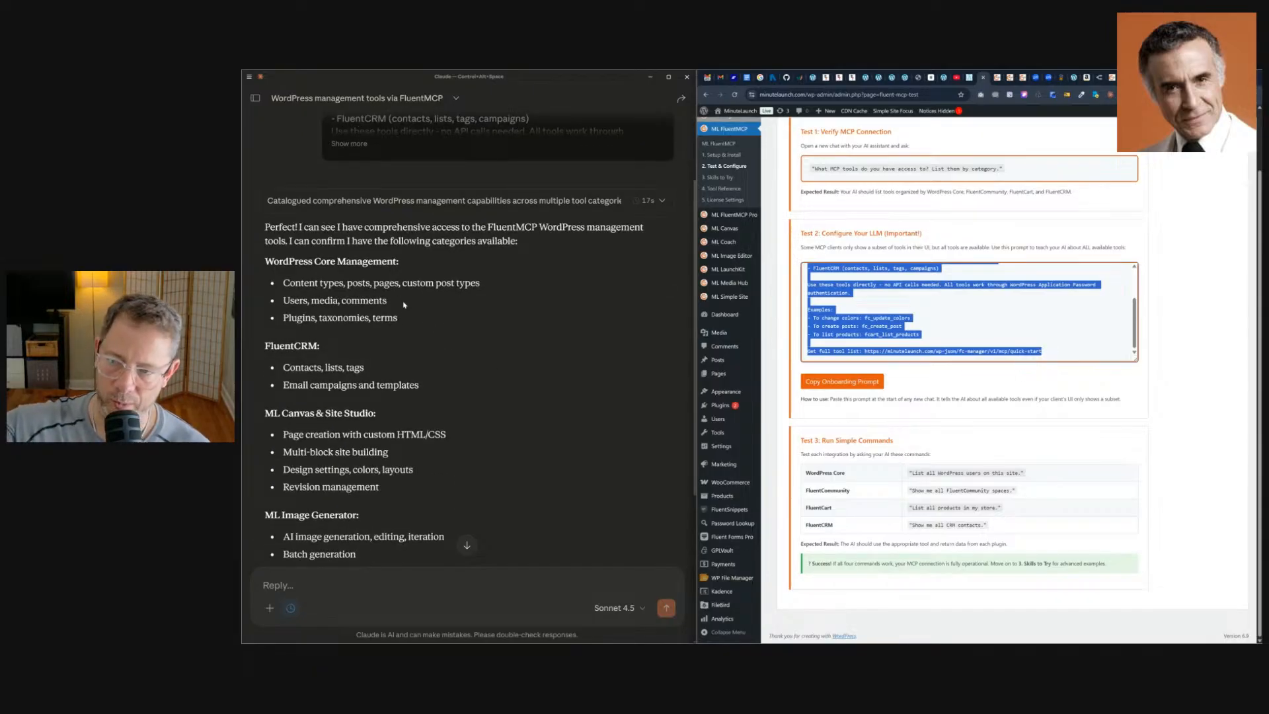
scroll(362, 358, down, 6)
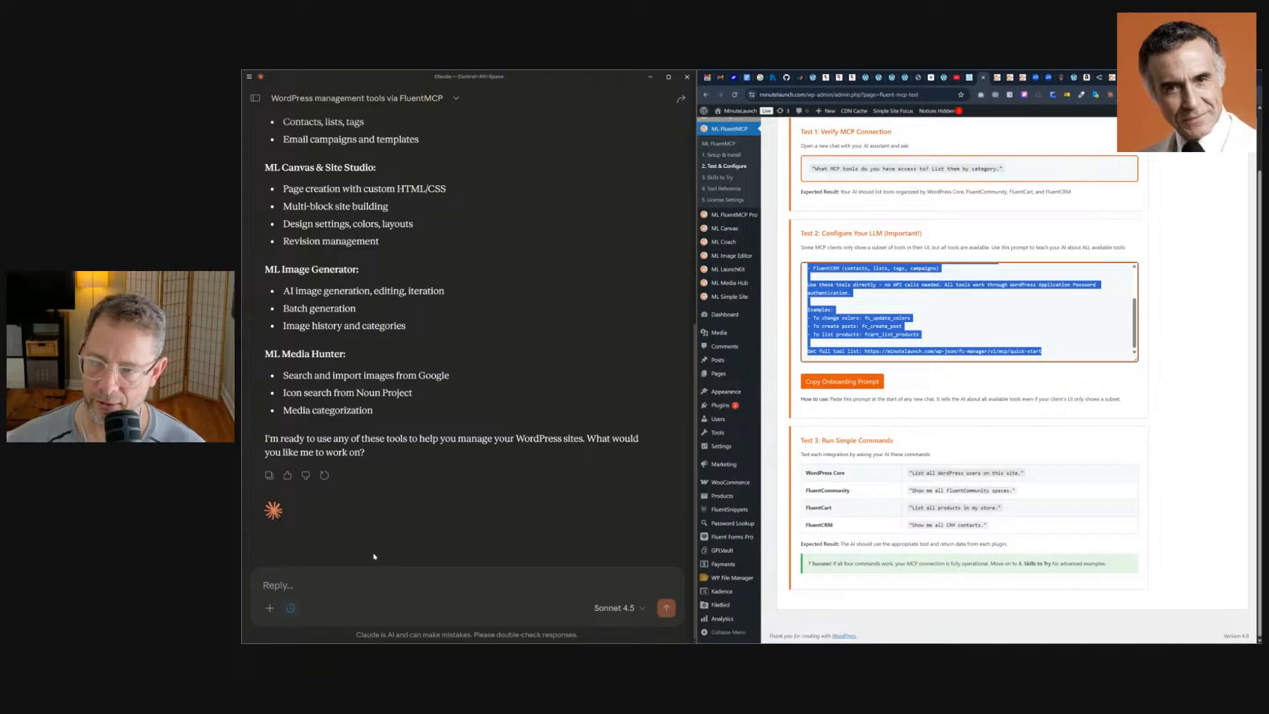
Ask Claude to list all the plugins installed on the site.
click(362, 580)
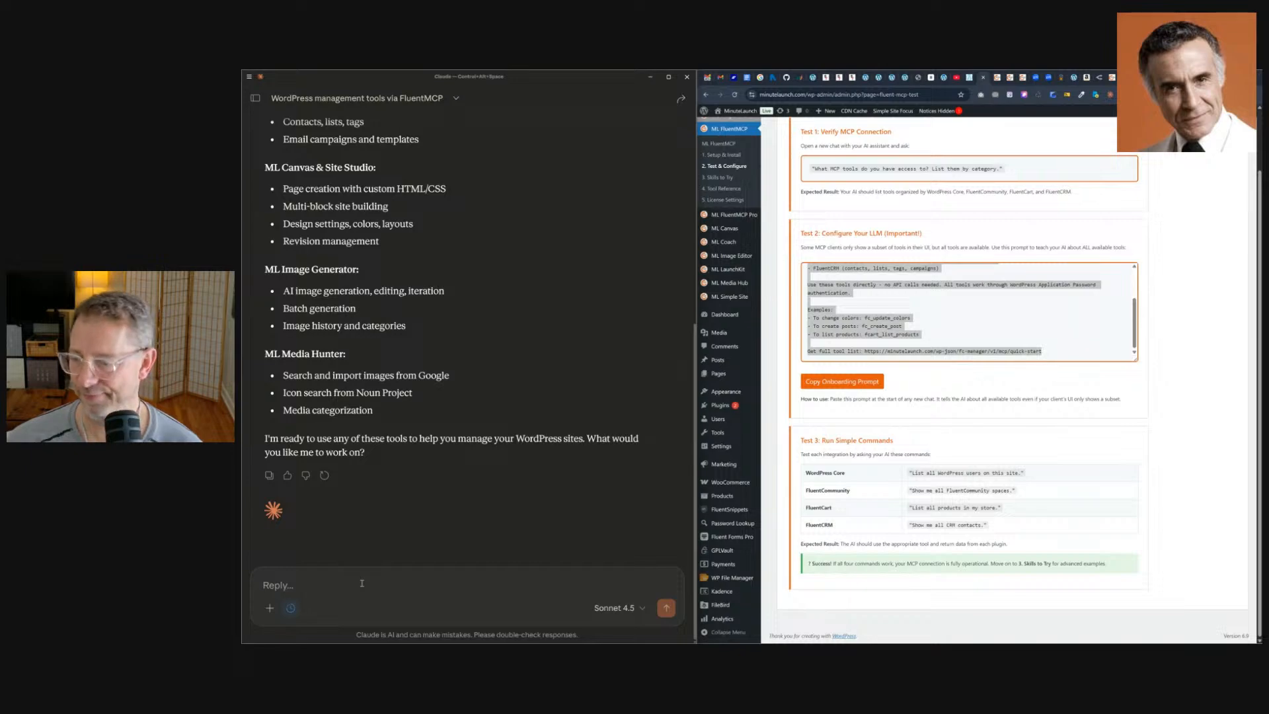
key(ctrl+v)
key(Return)
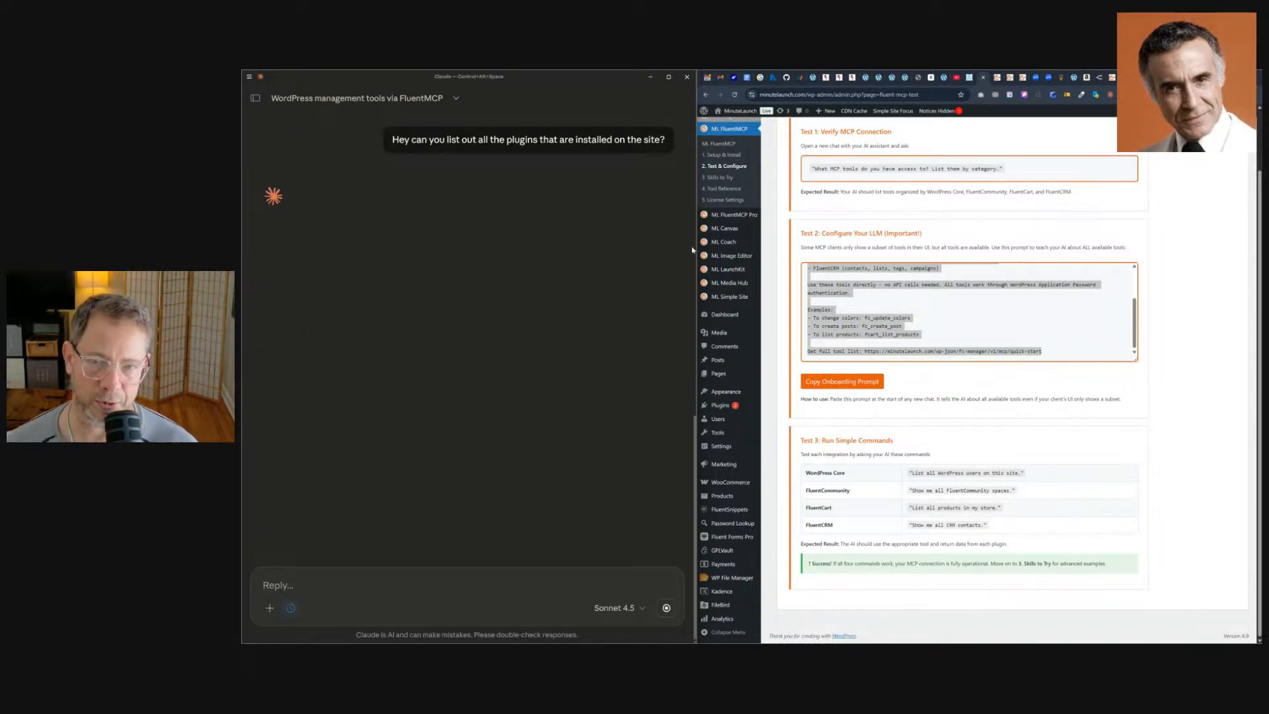
Browse the FluentMCP Tool Reference page listing the tools by category.
click(724, 189)
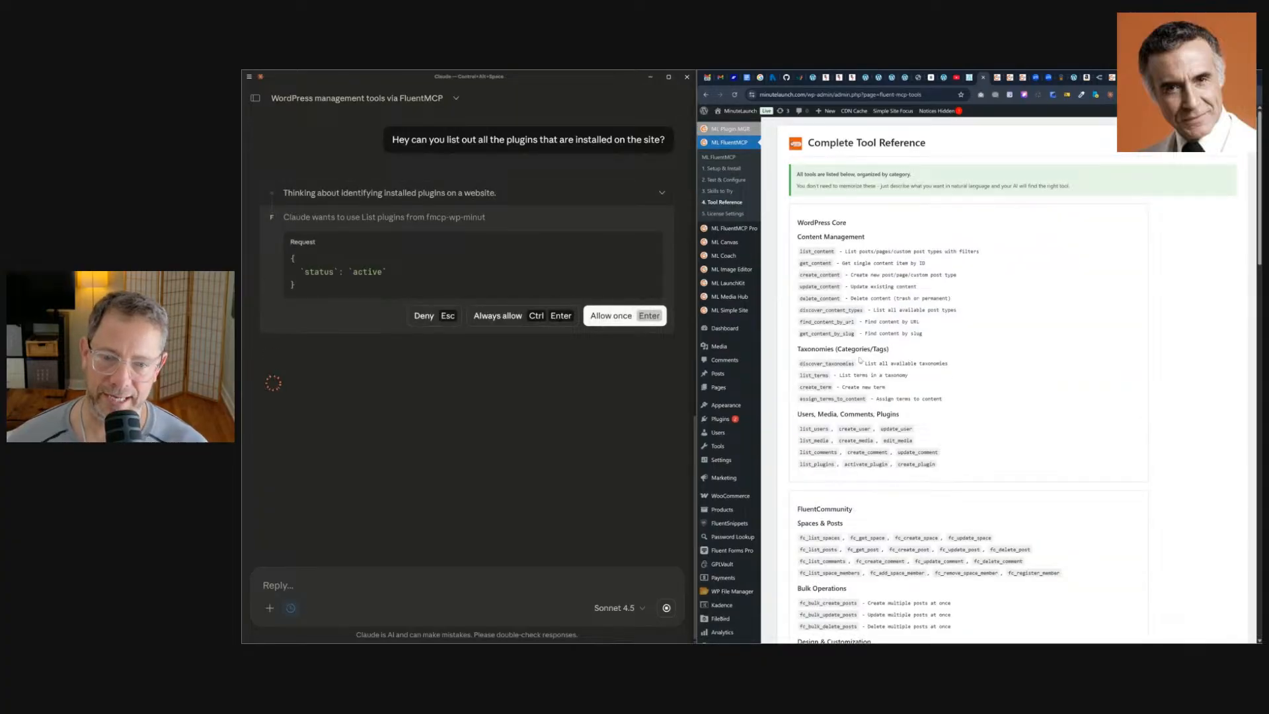
scroll(860, 360, down, 15)
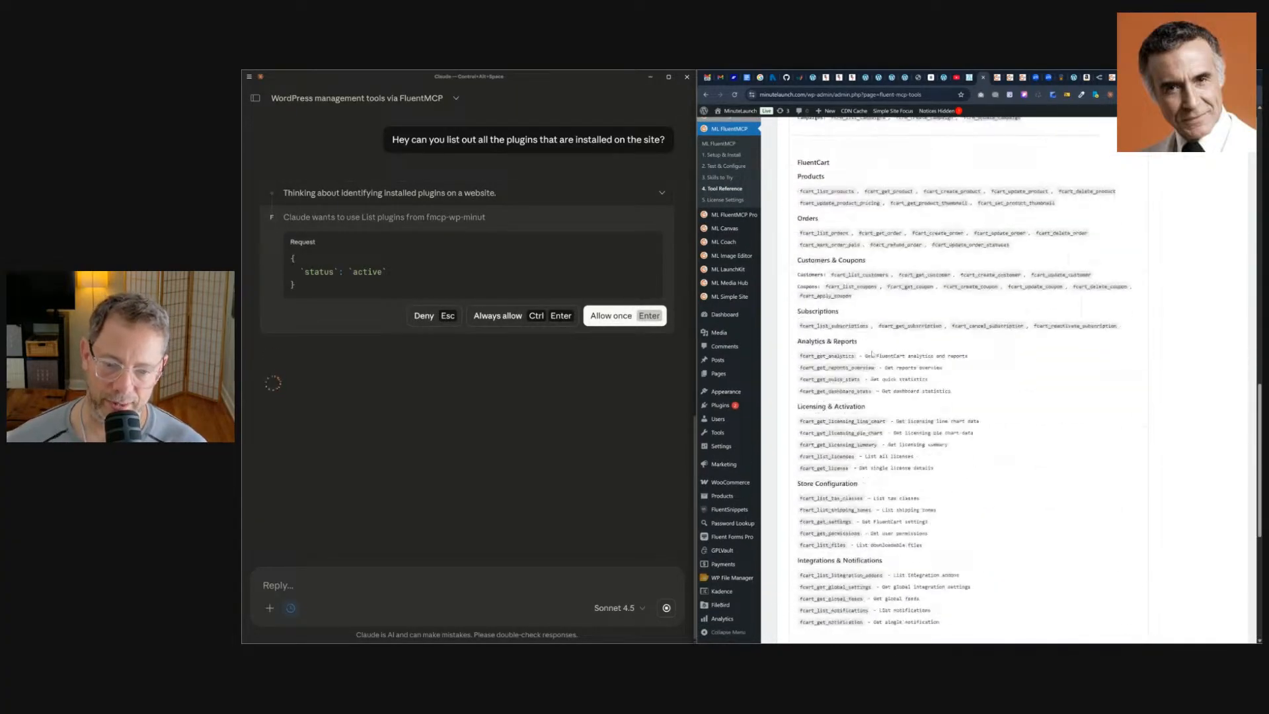
scroll(872, 354, down, 6)
scroll(873, 353, up, 7)
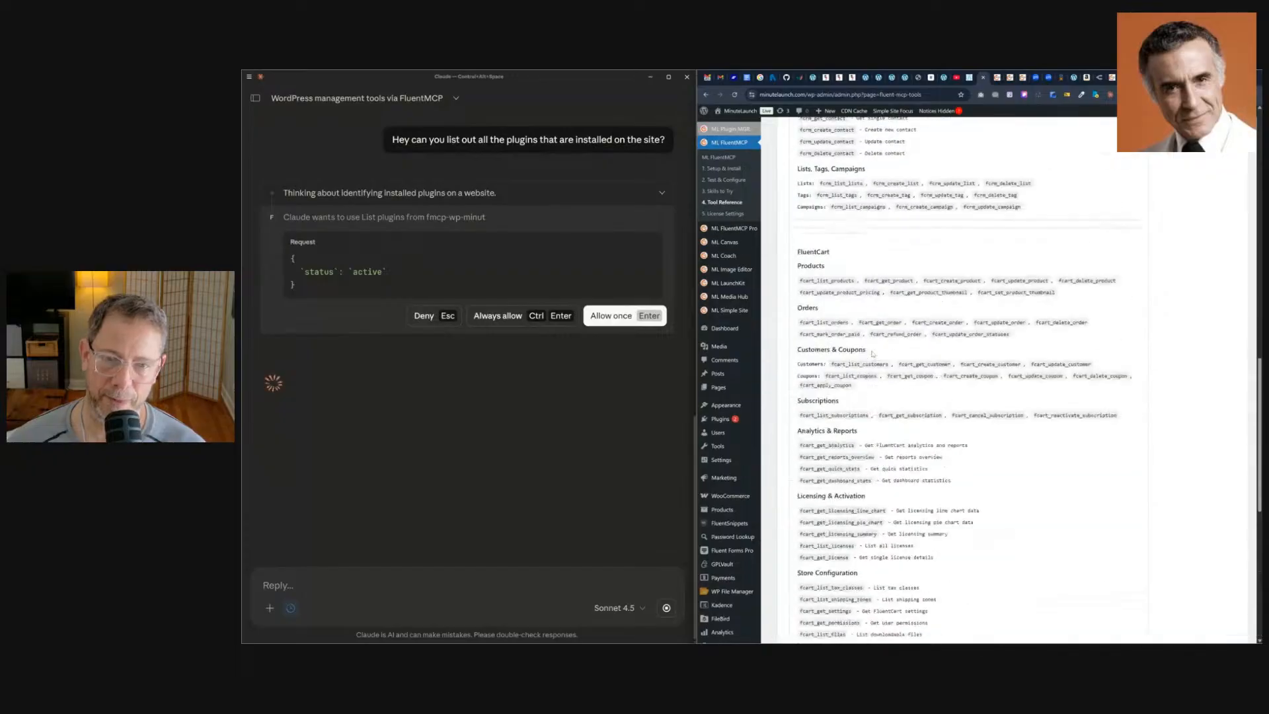
scroll(872, 354, up, 14)
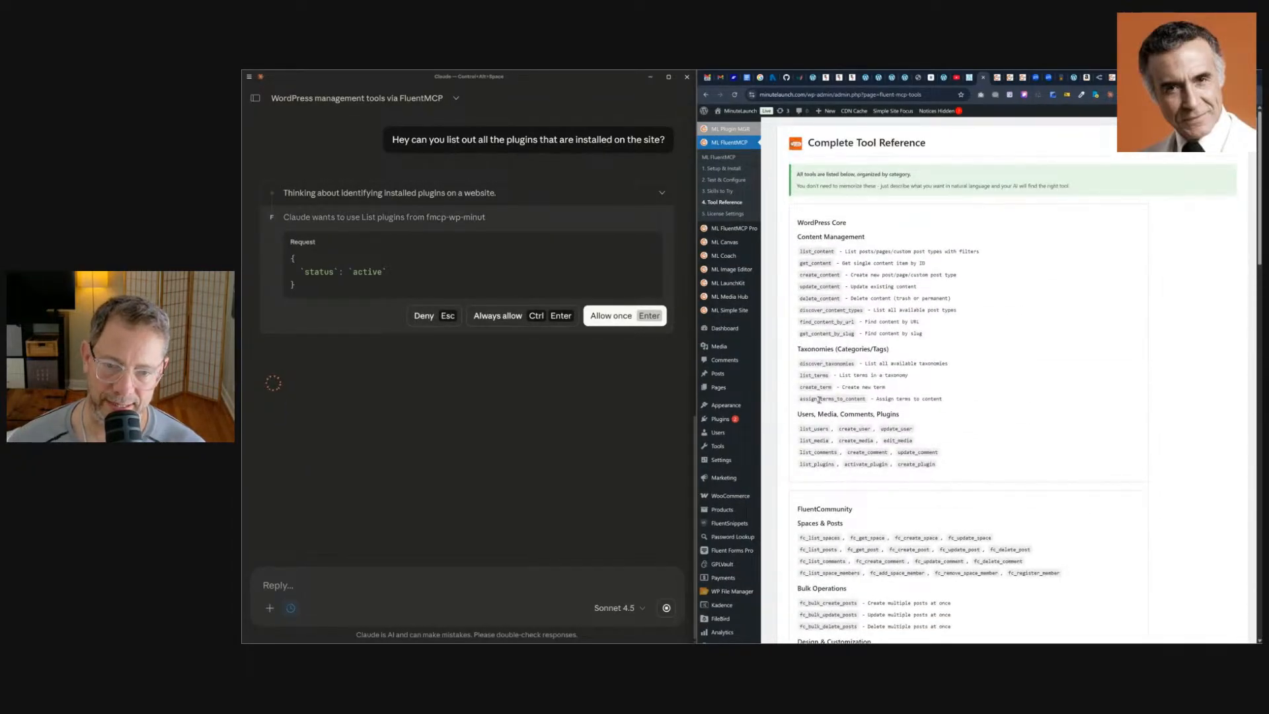
Open the ML FluentMCP Pro page and browse its Pro Tools section.
click(736, 230)
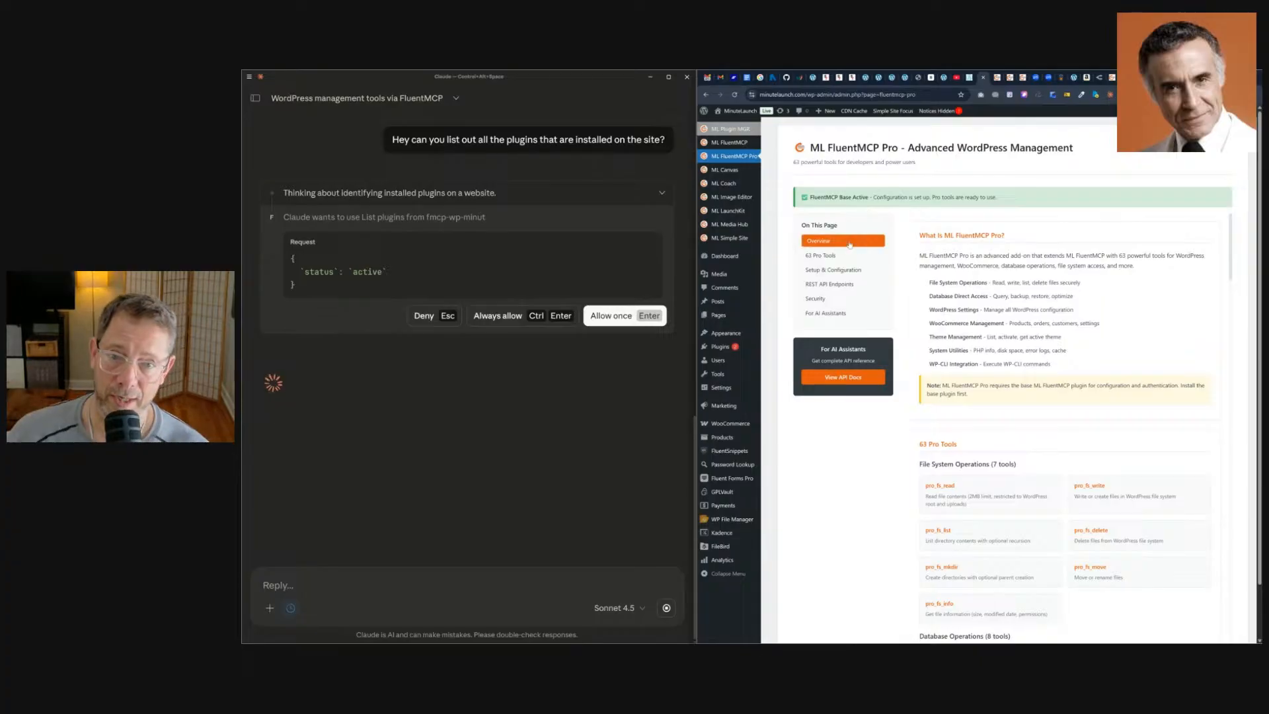
click(846, 255)
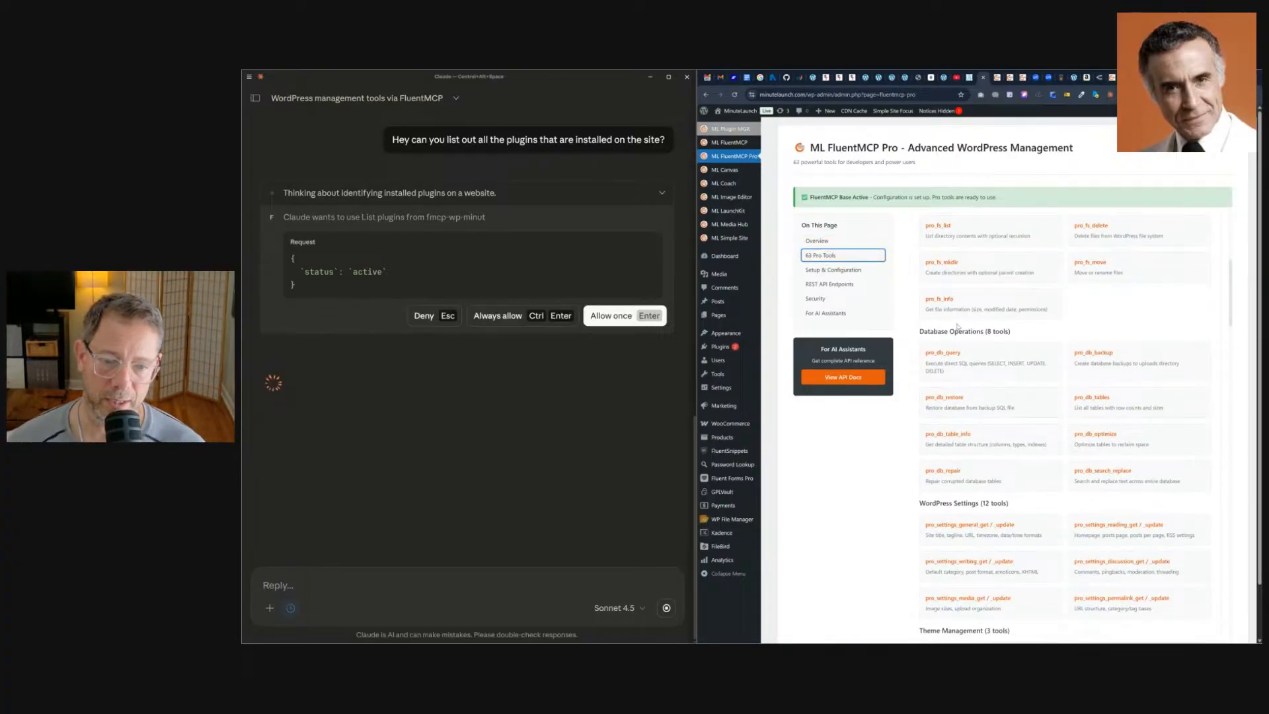
scroll(960, 325, up, 2)
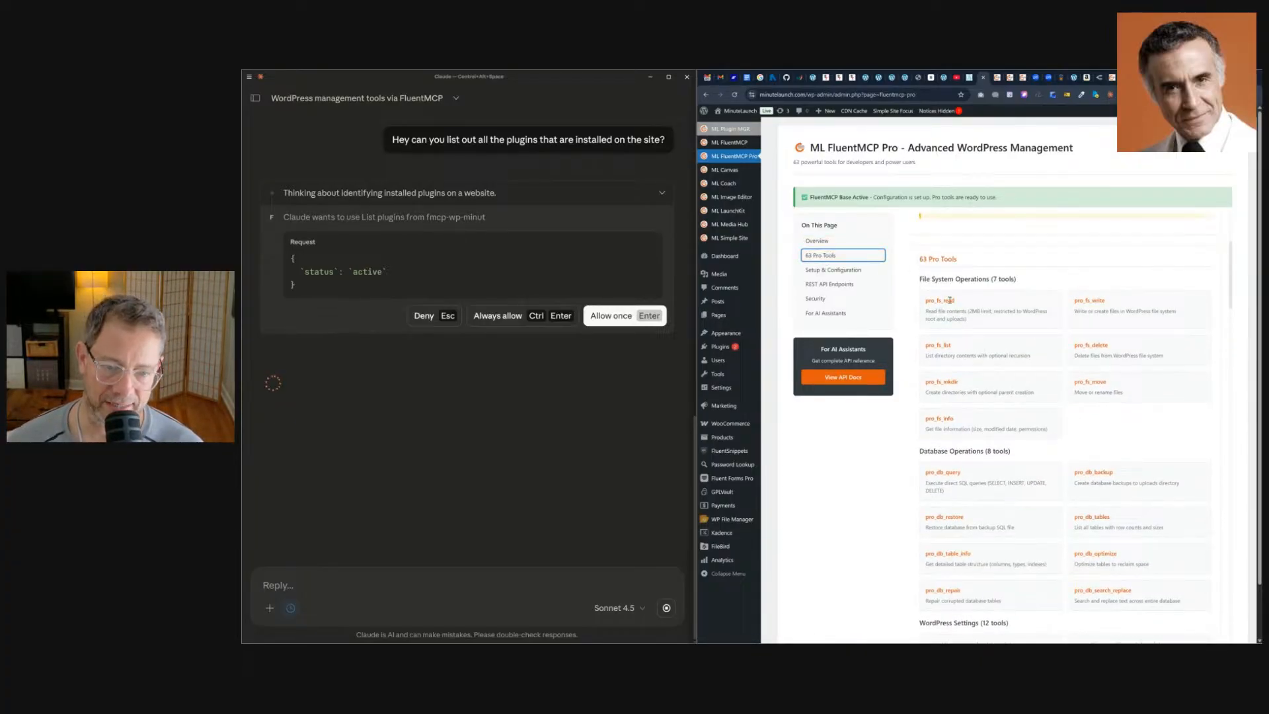
scroll(949, 299, down, 9)
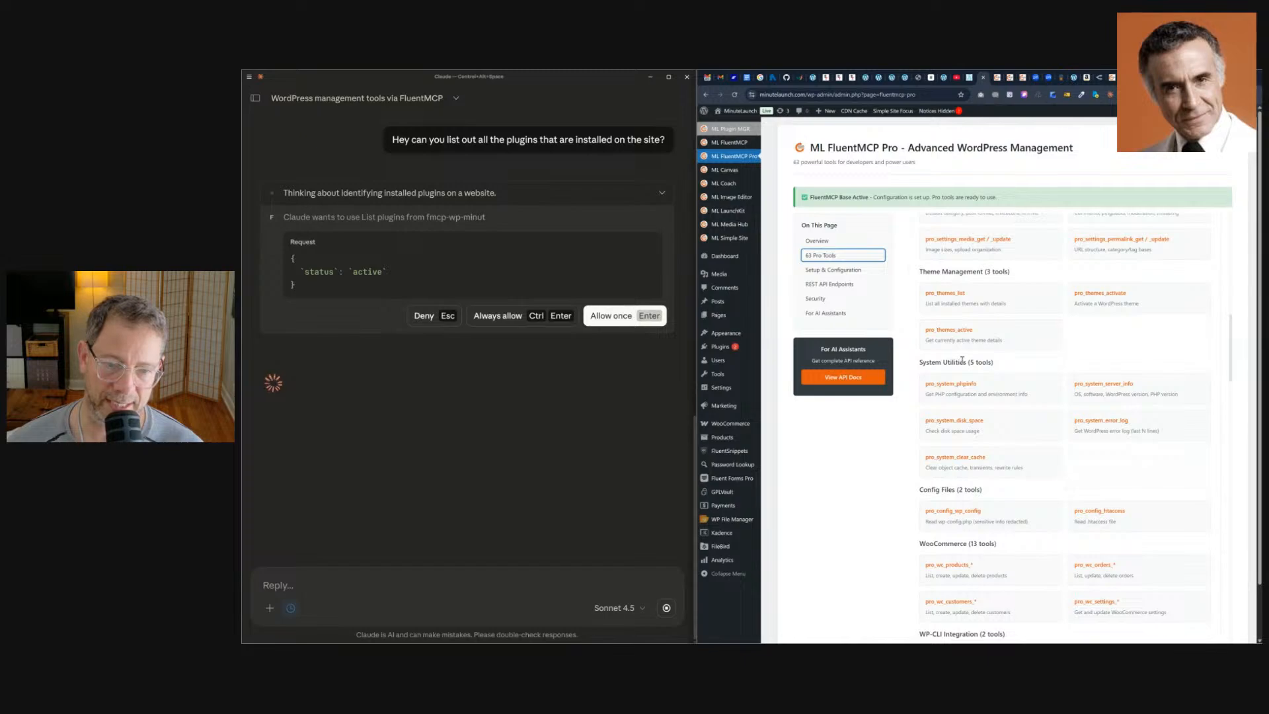
scroll(962, 361, down, 2)
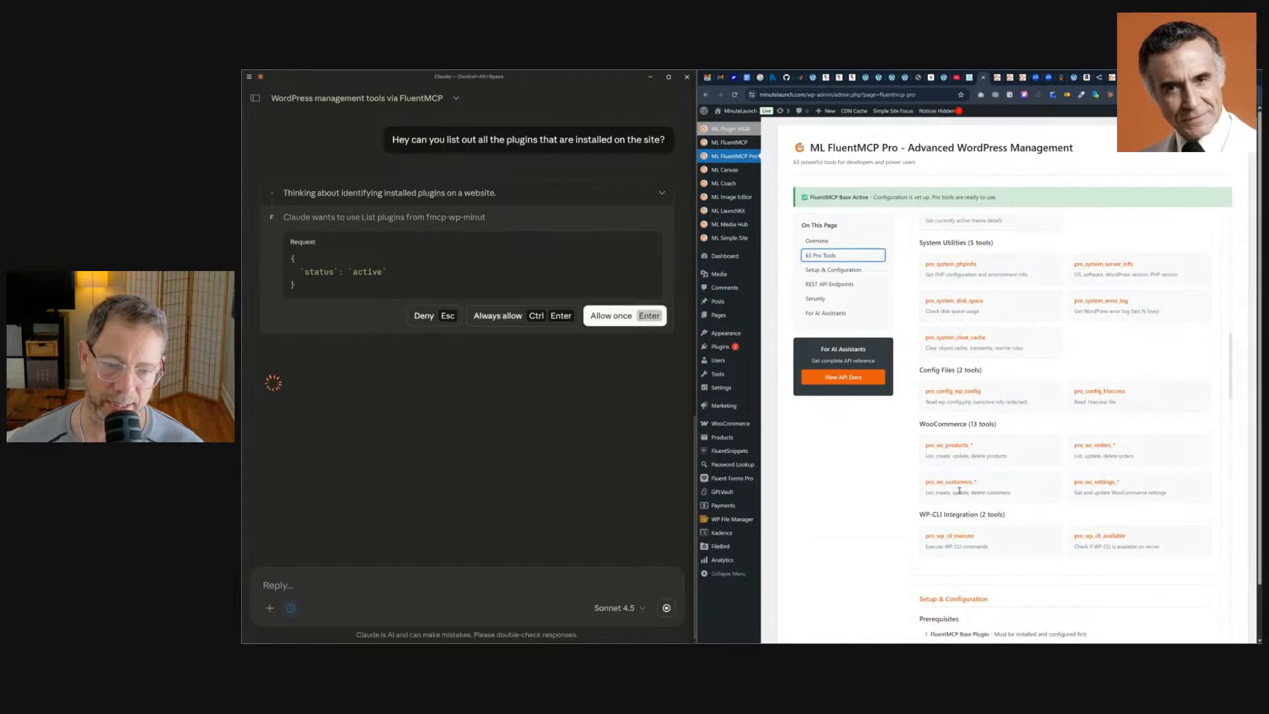
Always allow Claude's List plugins tool request so it can list the site's installed plugins.
scroll(959, 491, down, 3)
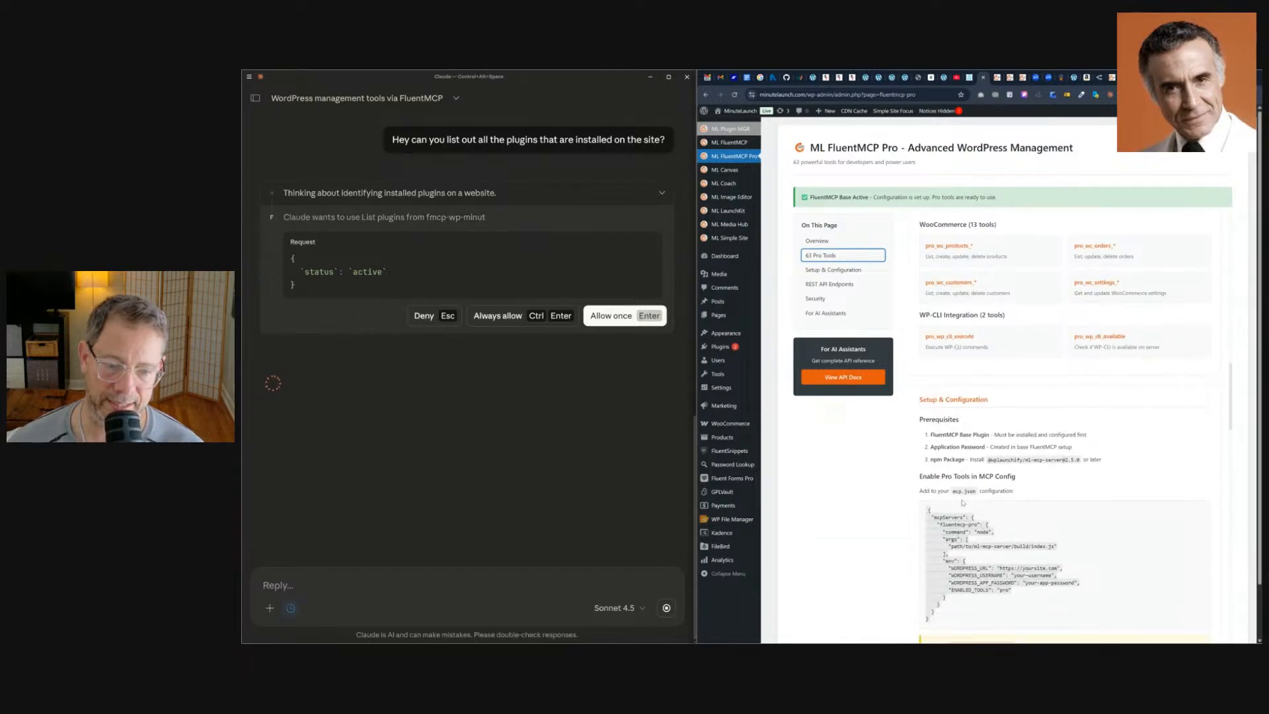
click(498, 318)
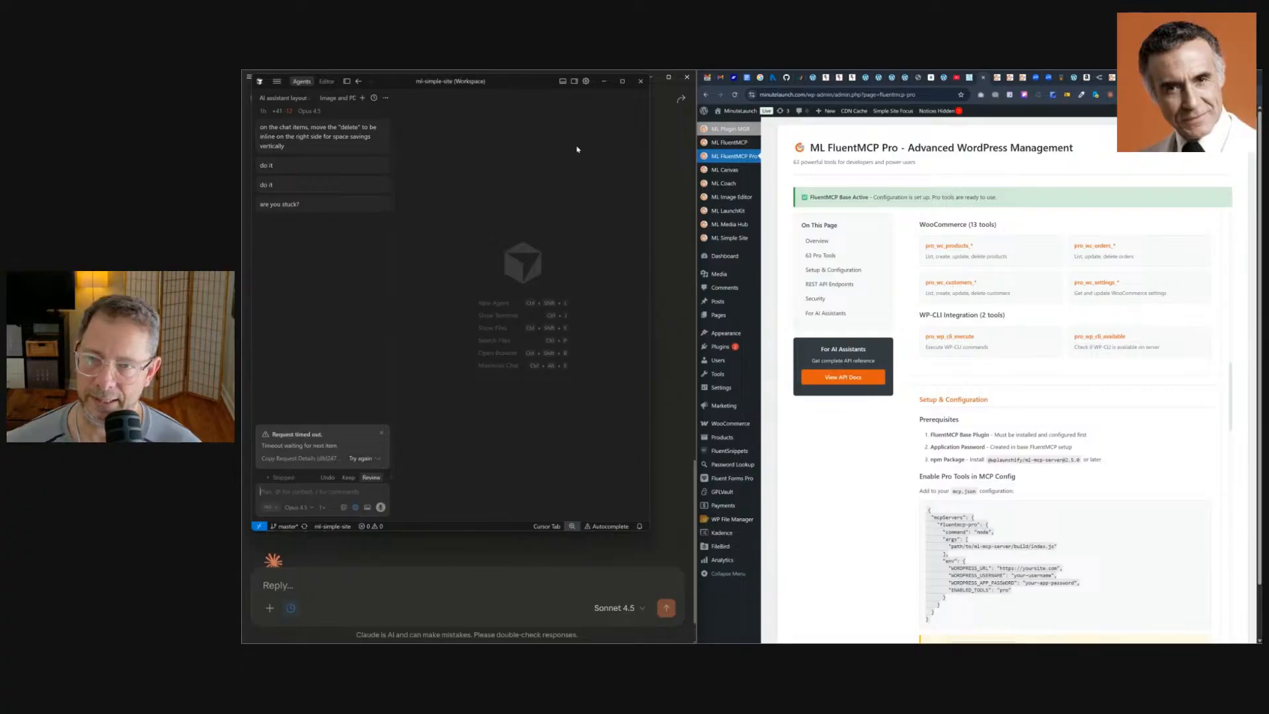
Open Cursor Settings, copy the settings tab into its own window and enlarge that window beside the browser.
click(588, 82)
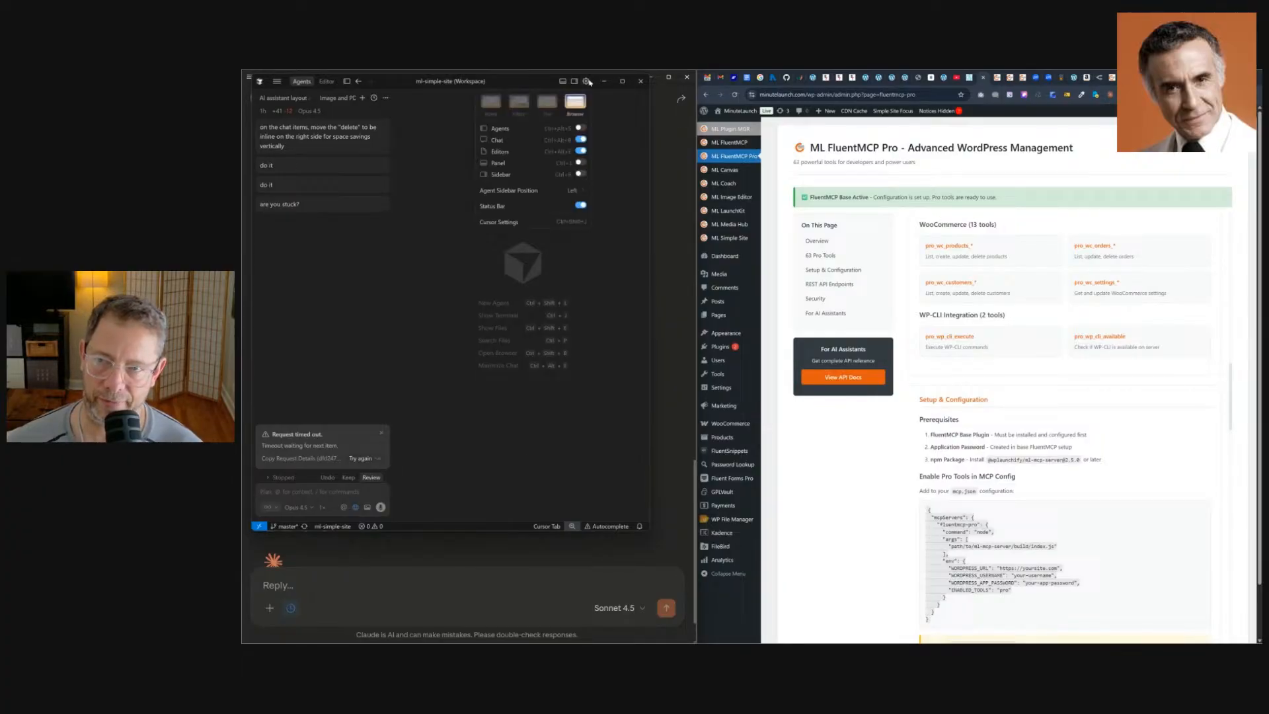
click(514, 223)
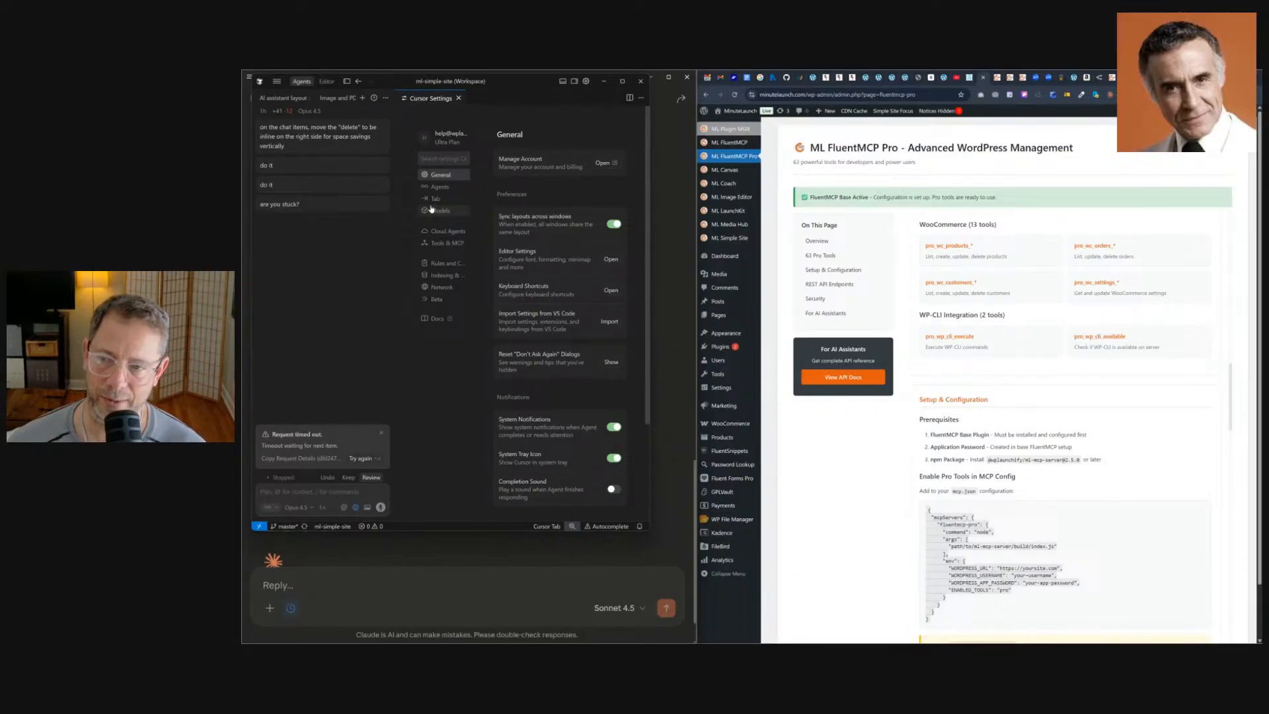
right_click(425, 100)
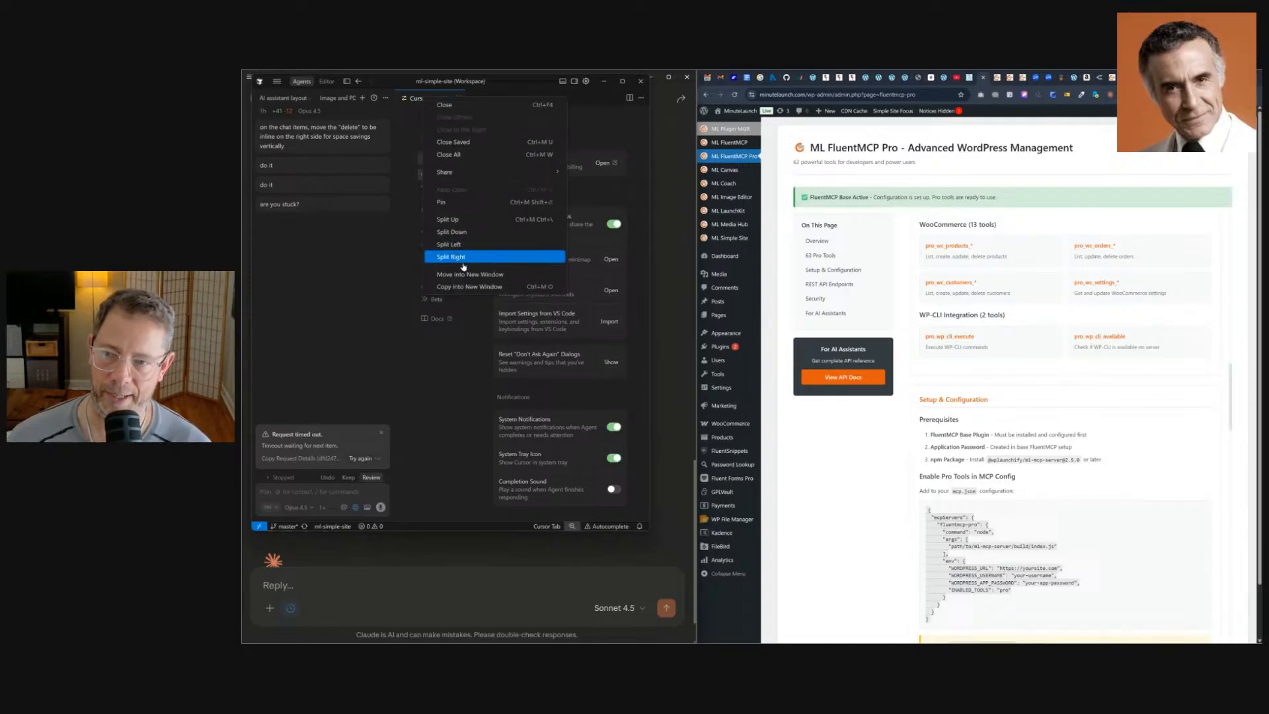
click(462, 287)
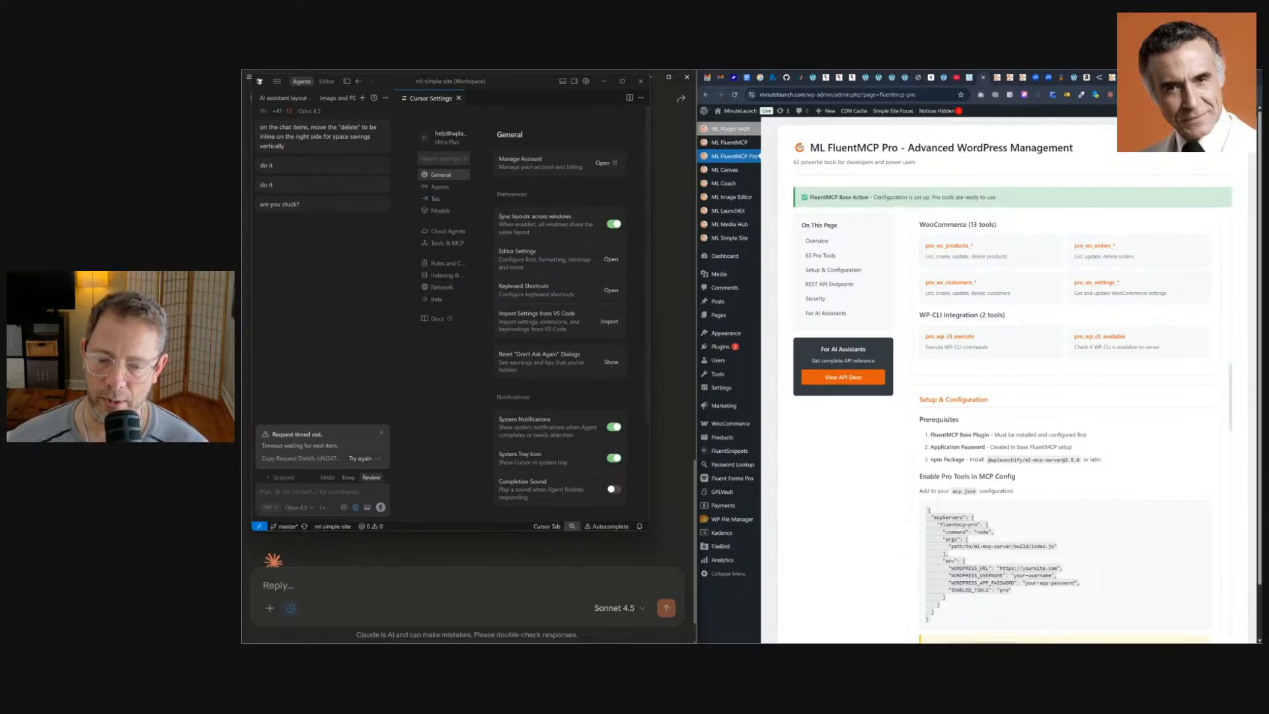
drag(512, 235, 504, 102)
click(658, 400)
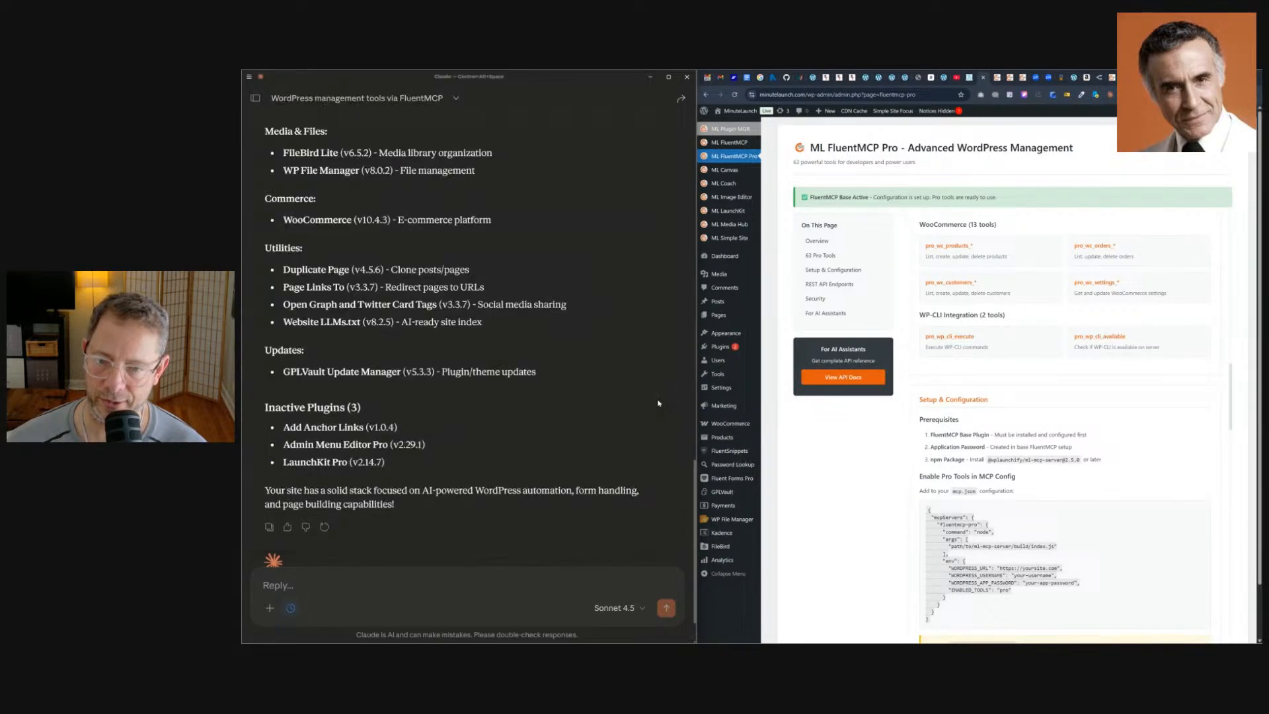
click(650, 76)
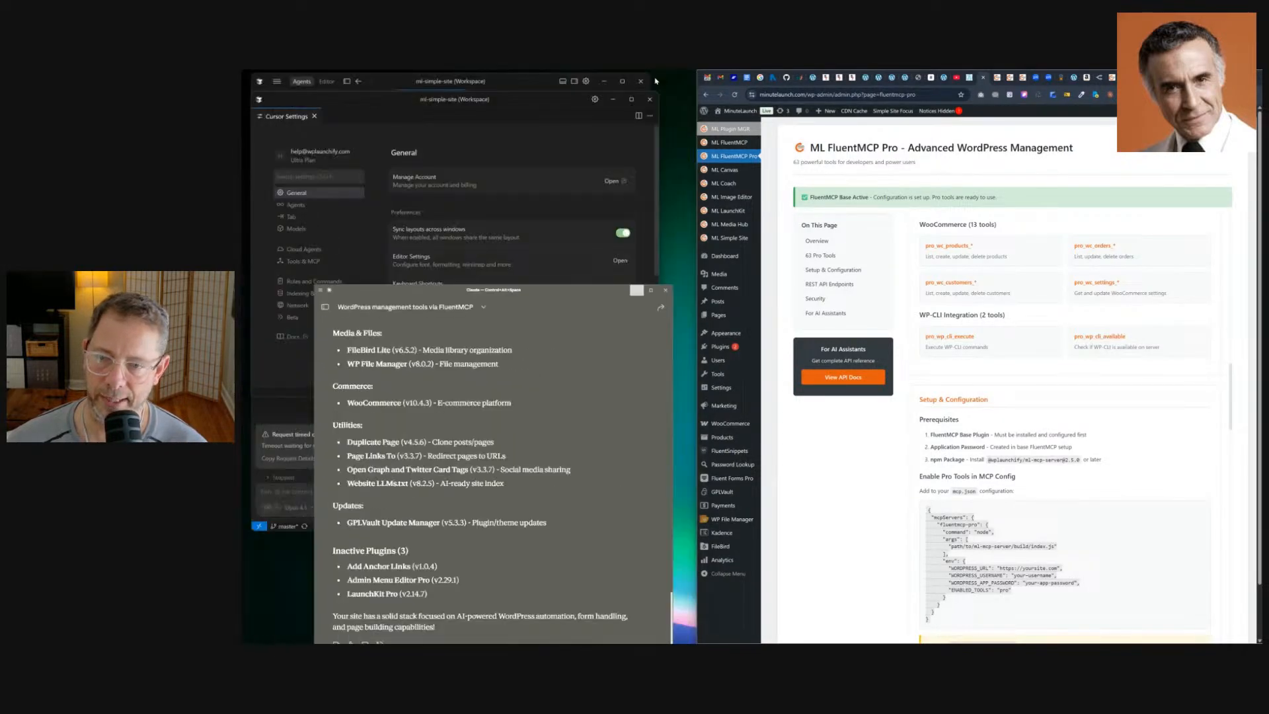
drag(658, 397, 694, 616)
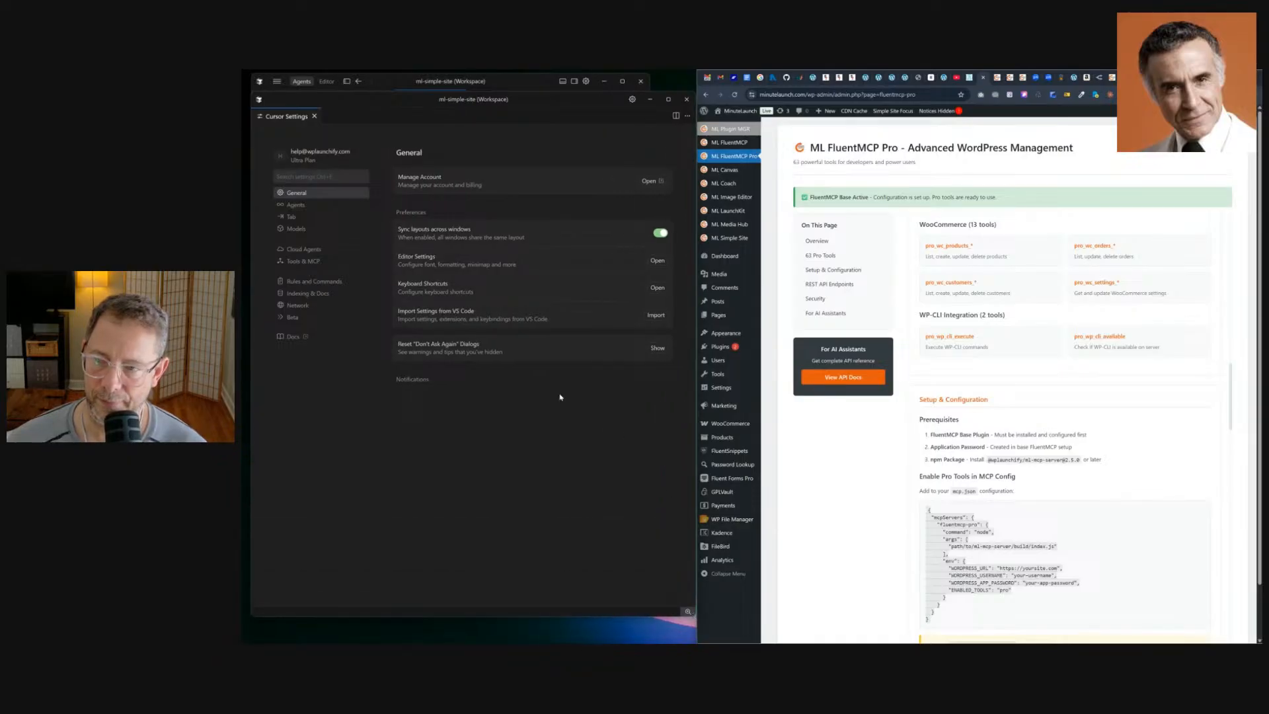
Open Tools & MCP settings, browse the installed MCP servers and view the mcp.json configuration, then close it.
click(302, 262)
scroll(528, 245, down, 3)
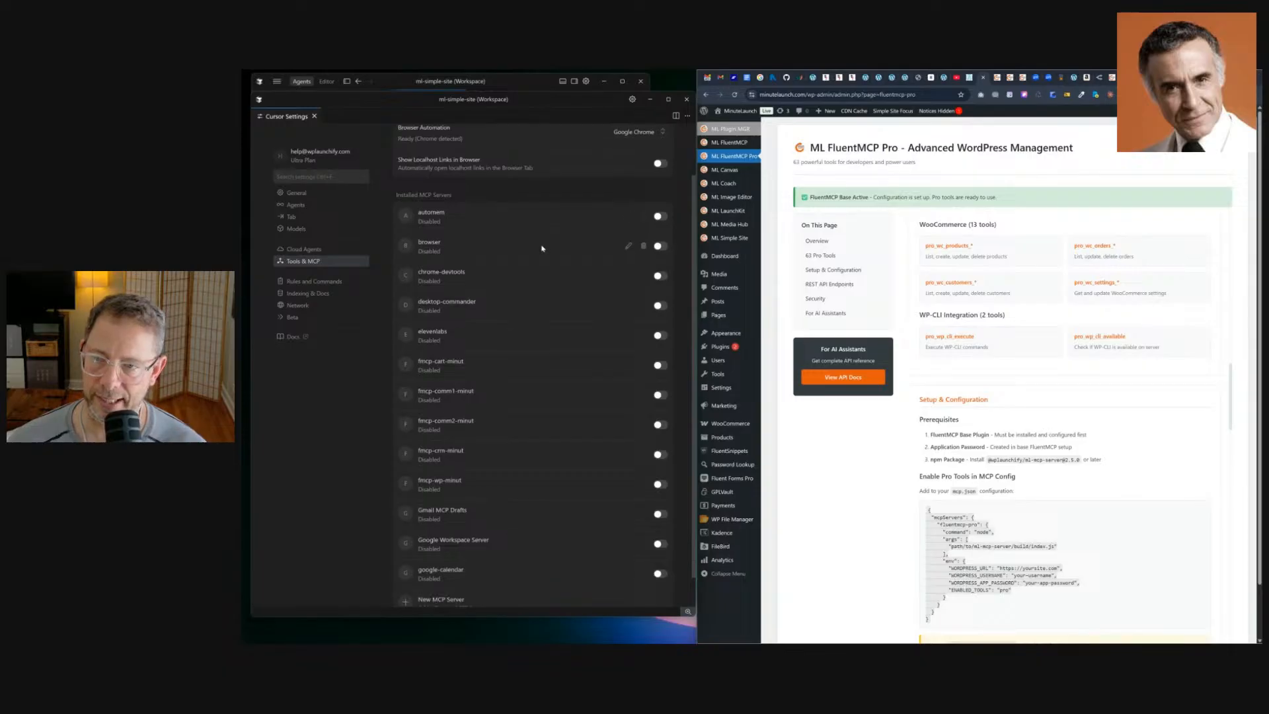
scroll(542, 249, down, 1)
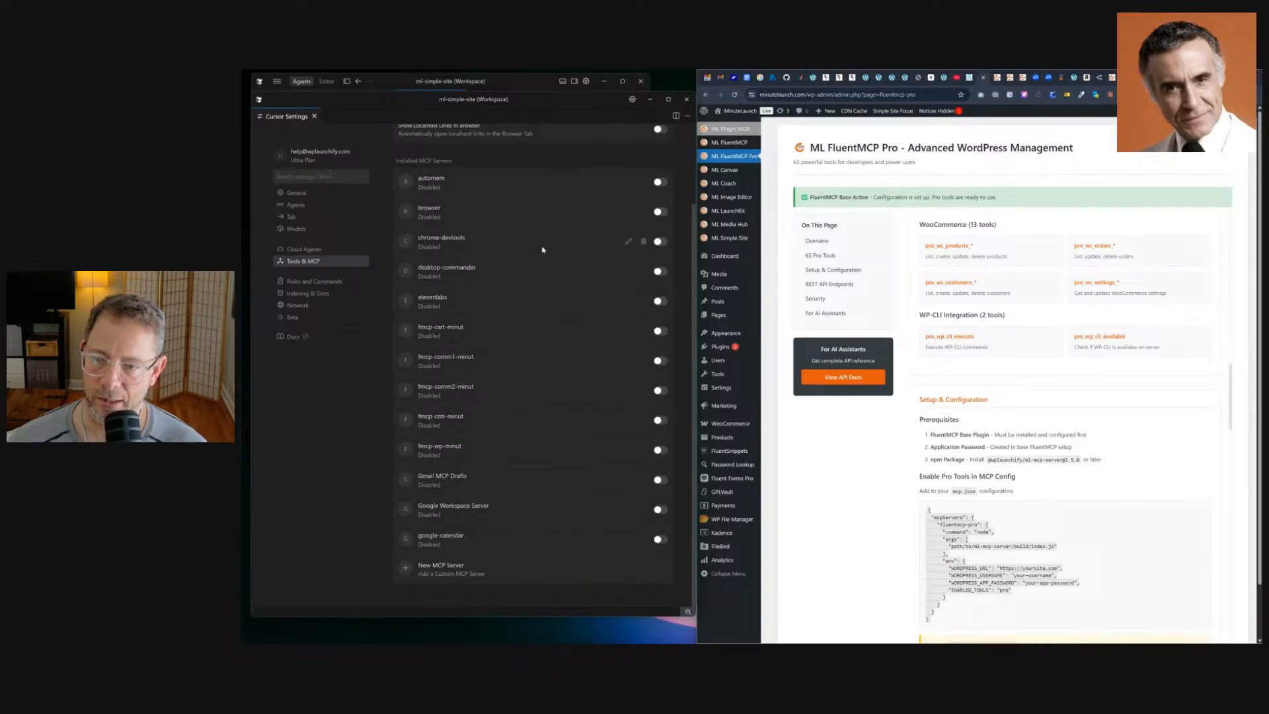
click(441, 571)
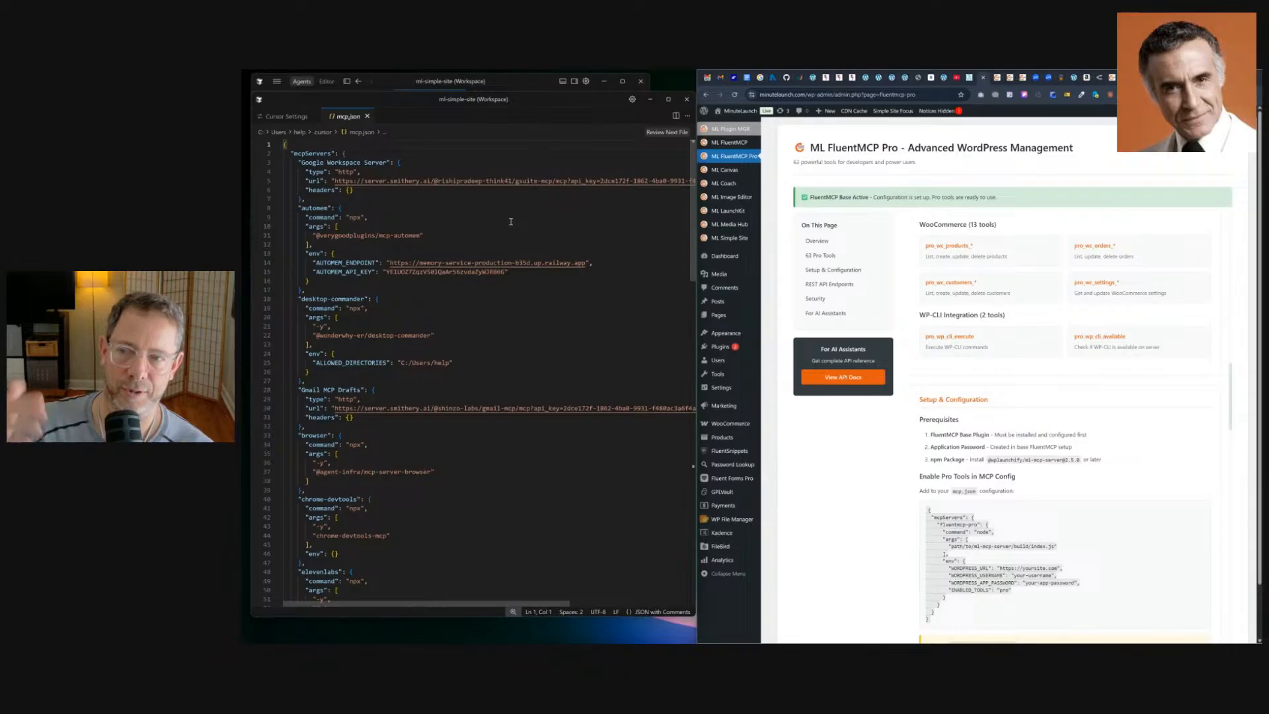
click(368, 115)
Enable the fmcp-wp-minut MCP server in Cursor, leaving fmcp-crm-minut disabled.
scroll(581, 284, down, 5)
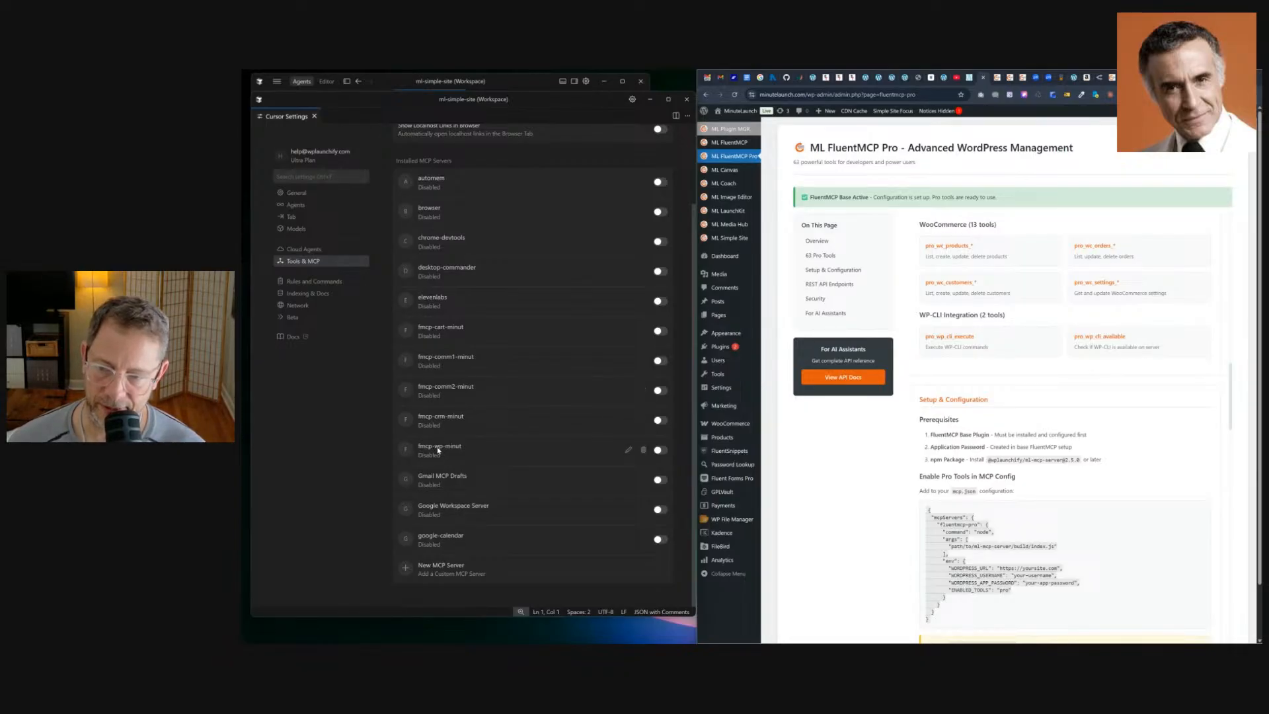
click(660, 450)
click(659, 420)
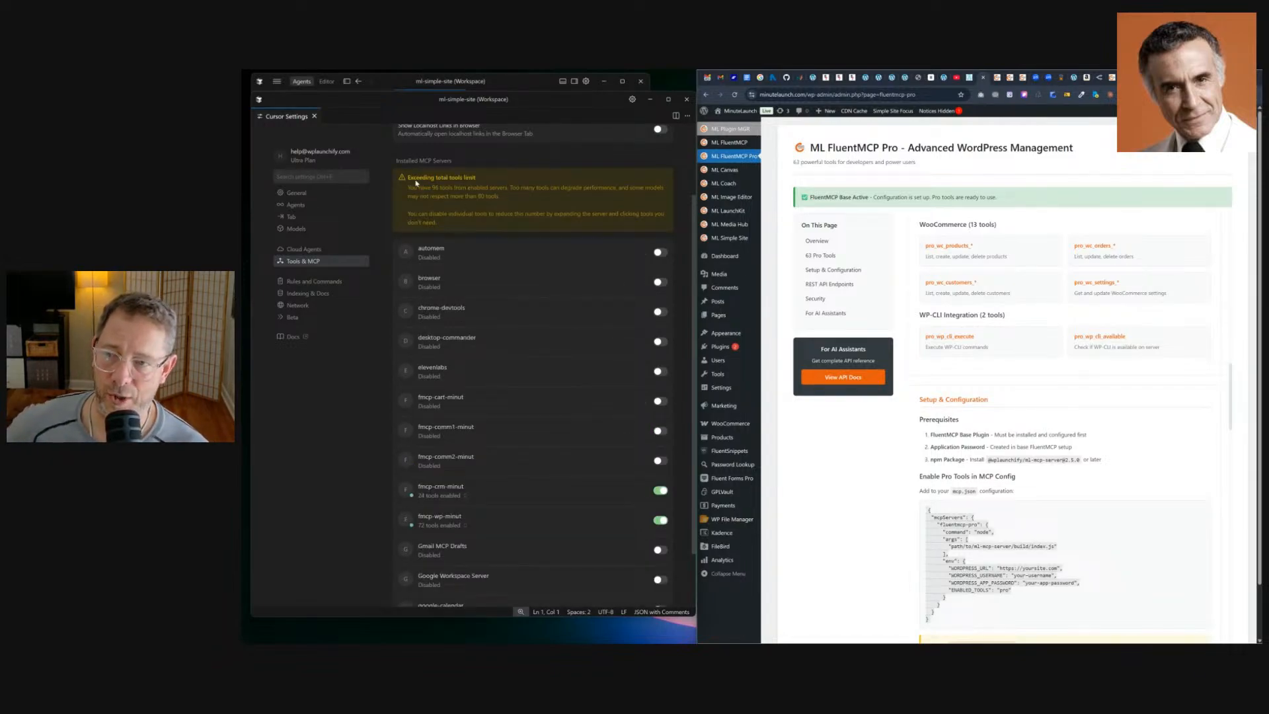
click(660, 491)
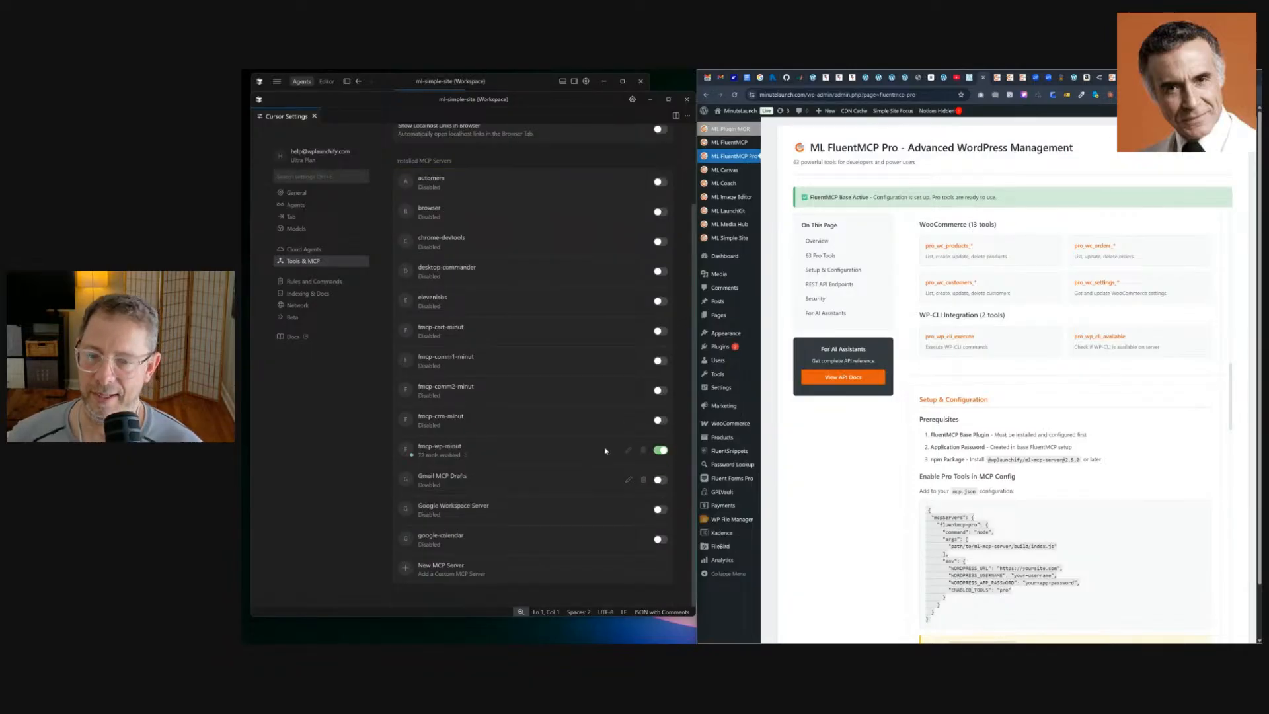
Switch to Goose, enlarge its window and open the recent chat MCP server connection inquiry.
scroll(552, 363, up, 3)
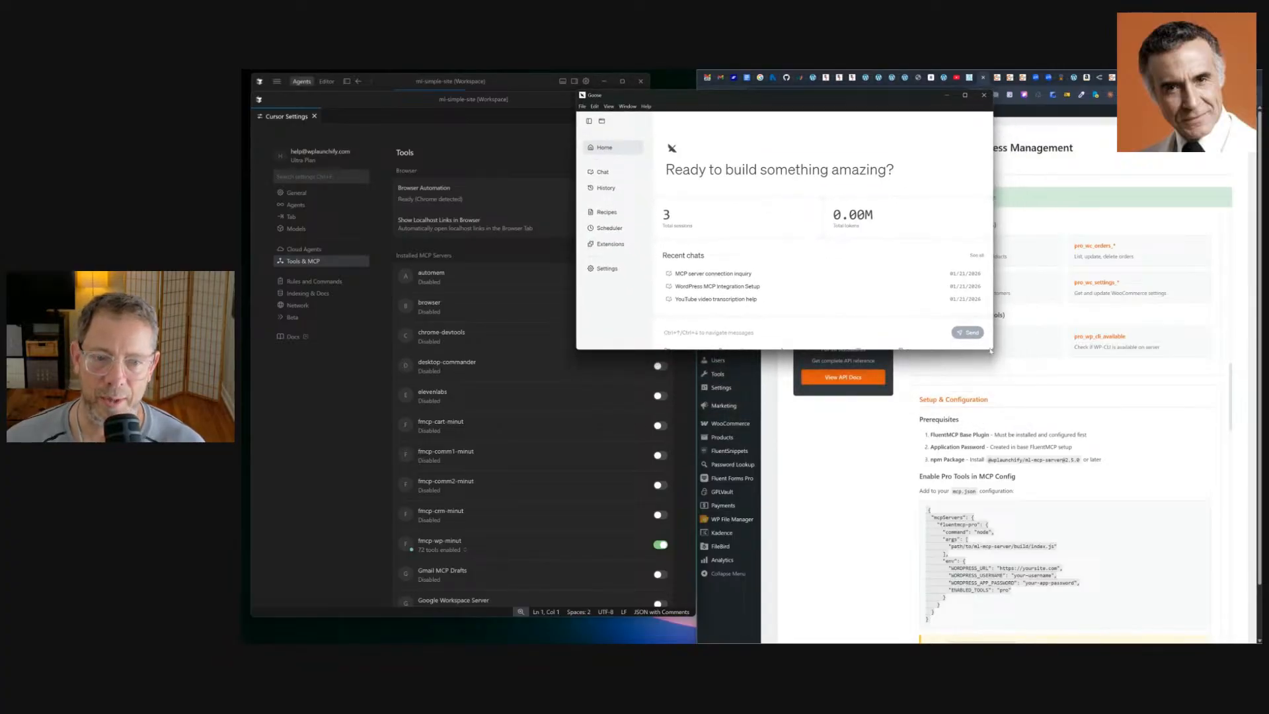
drag(991, 350, 1147, 530)
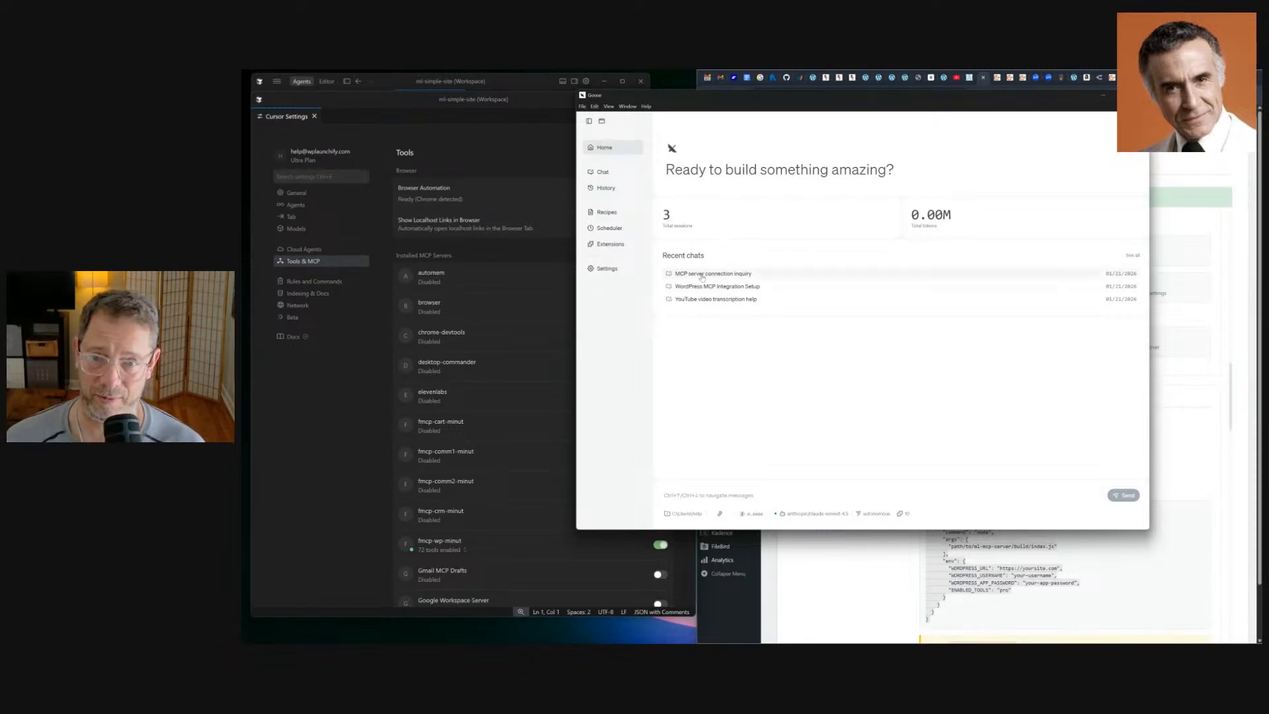
click(701, 274)
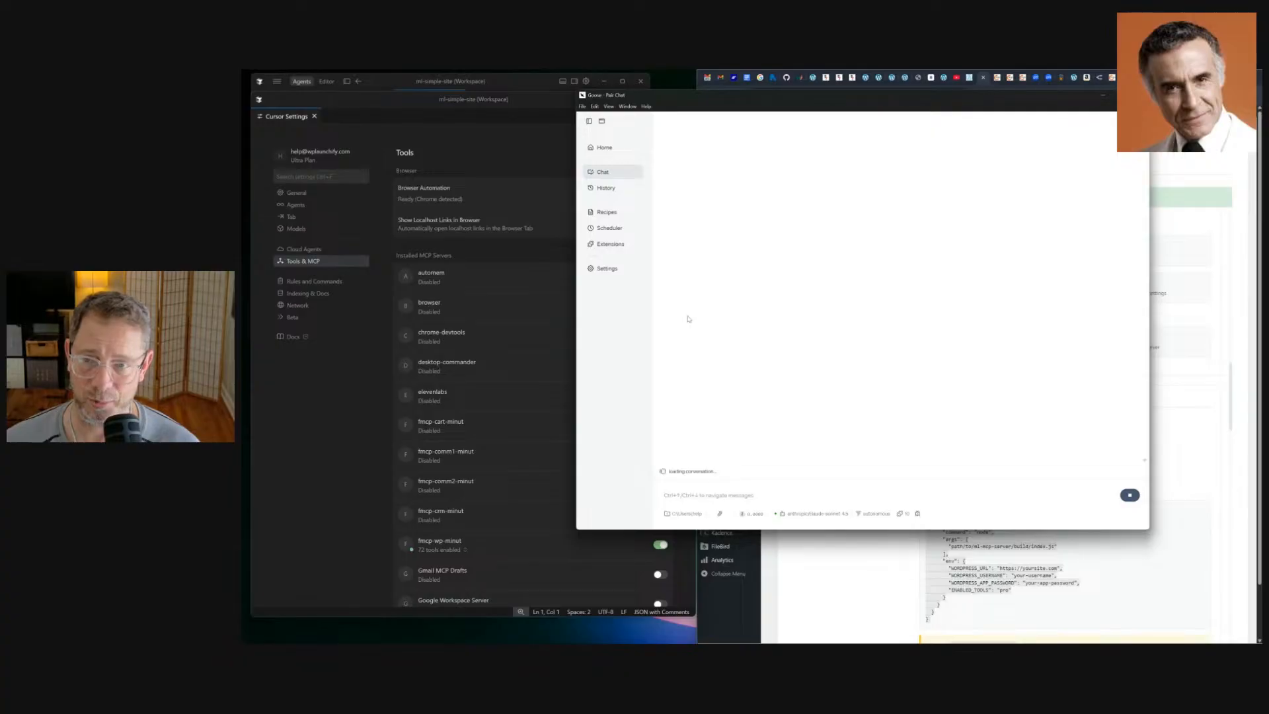